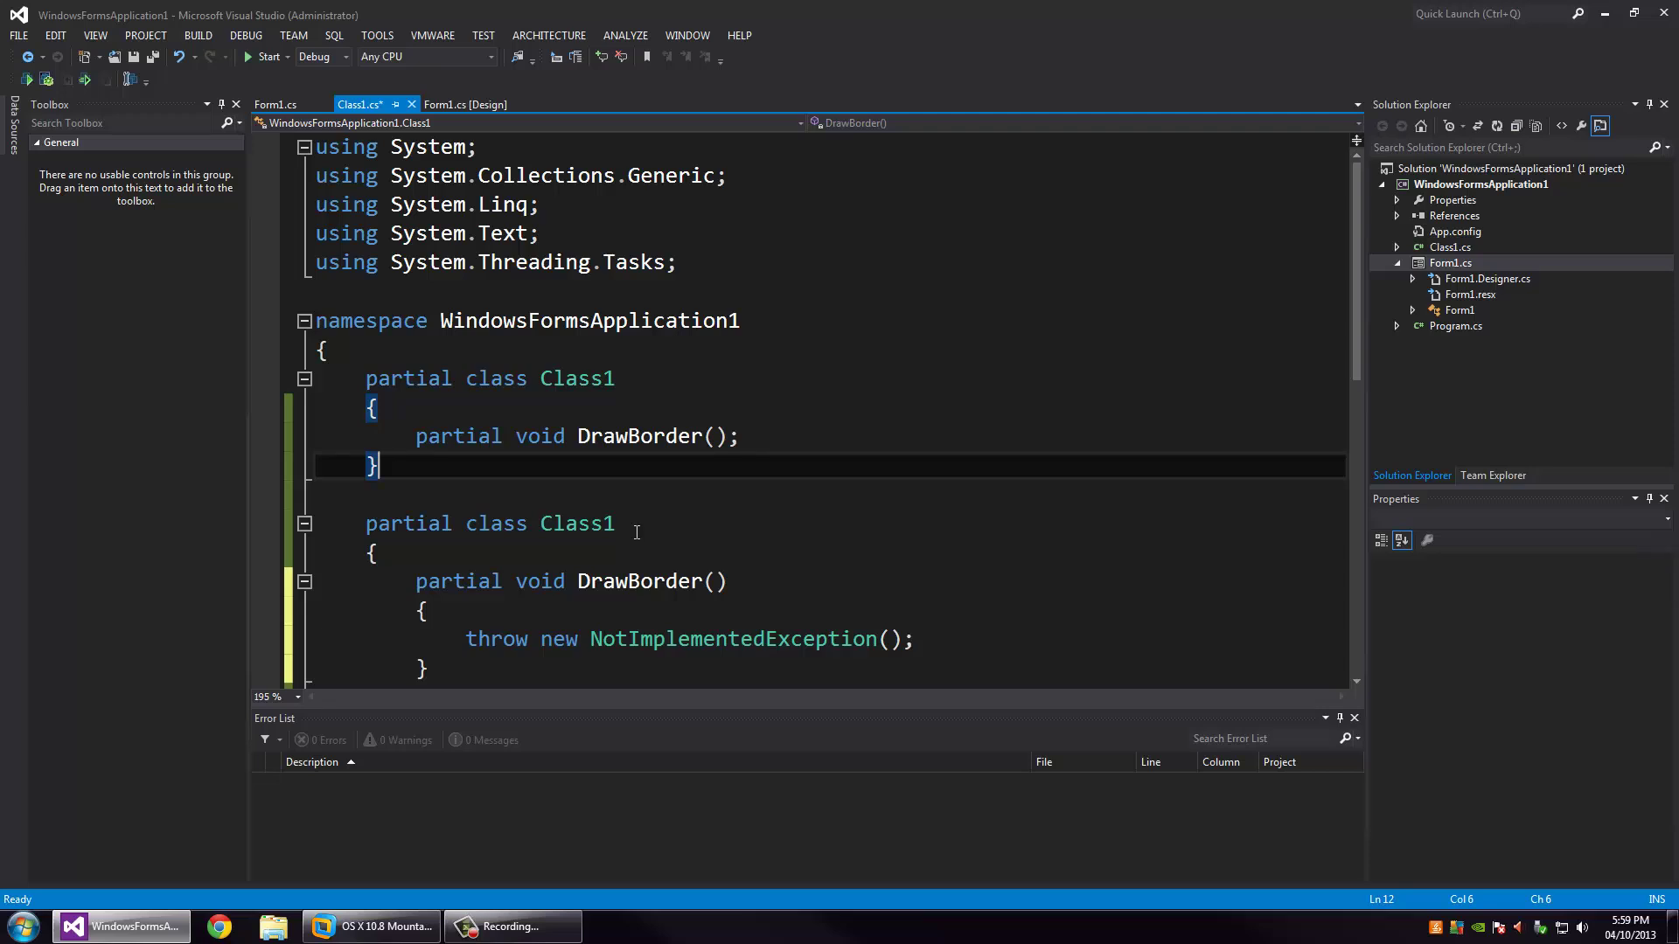
Step: Inspect both partial Class1 parts and the DrawBorder declaration line
click(397, 558)
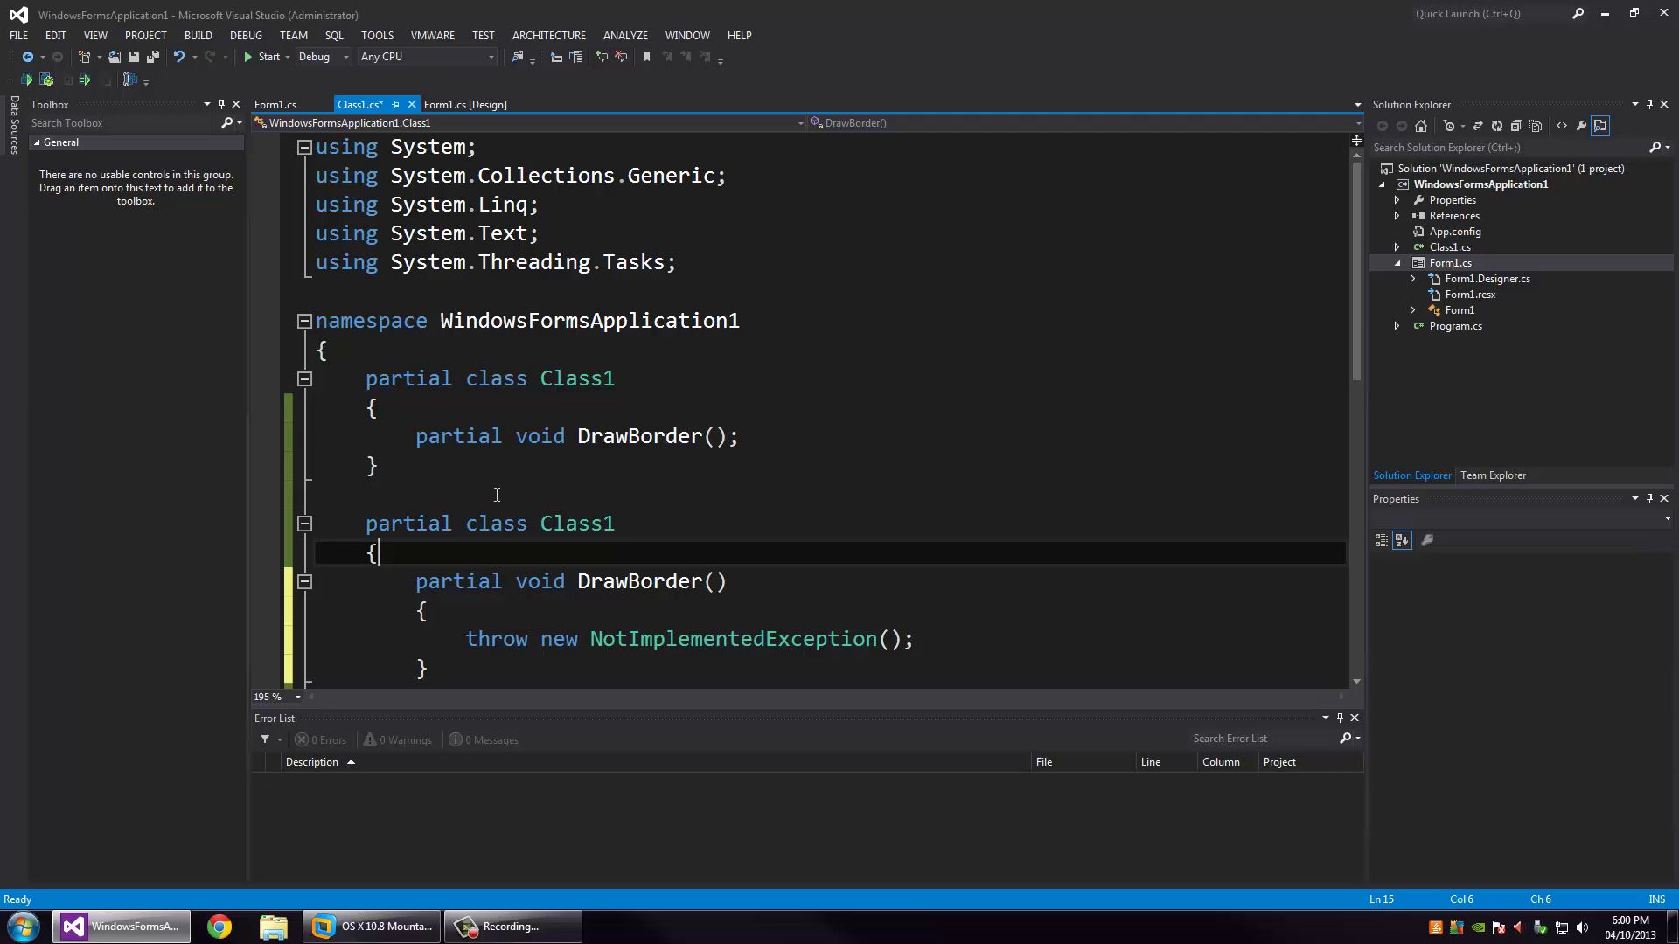
click(523, 461)
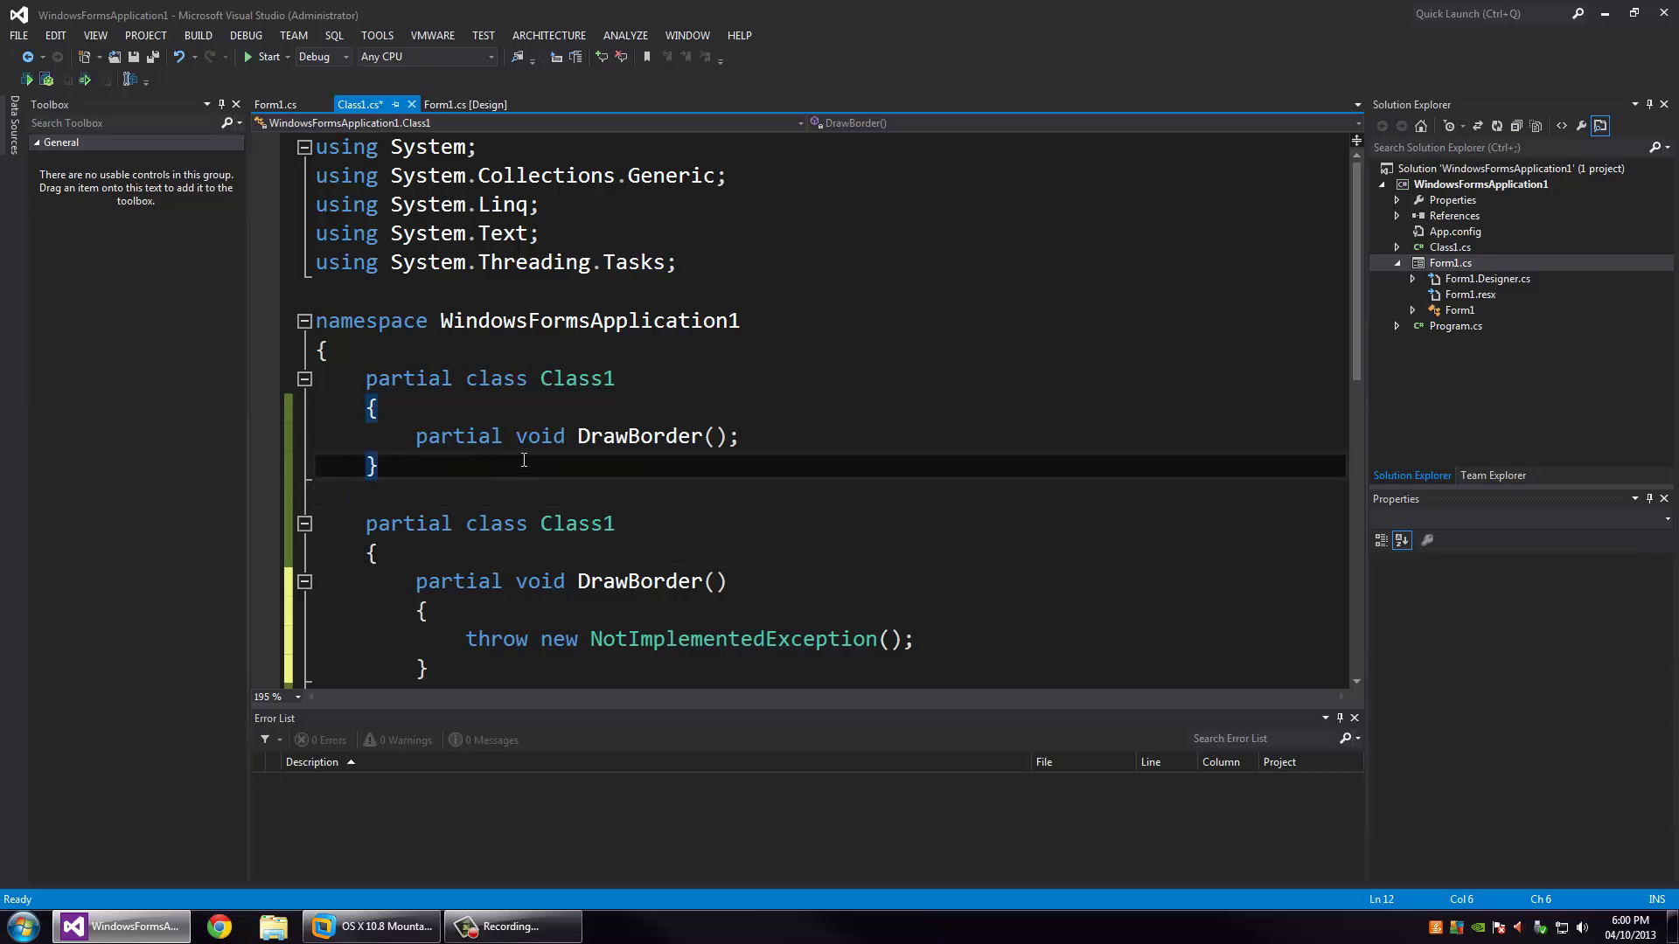
double_click(573, 377)
click(451, 466)
double_click(577, 378)
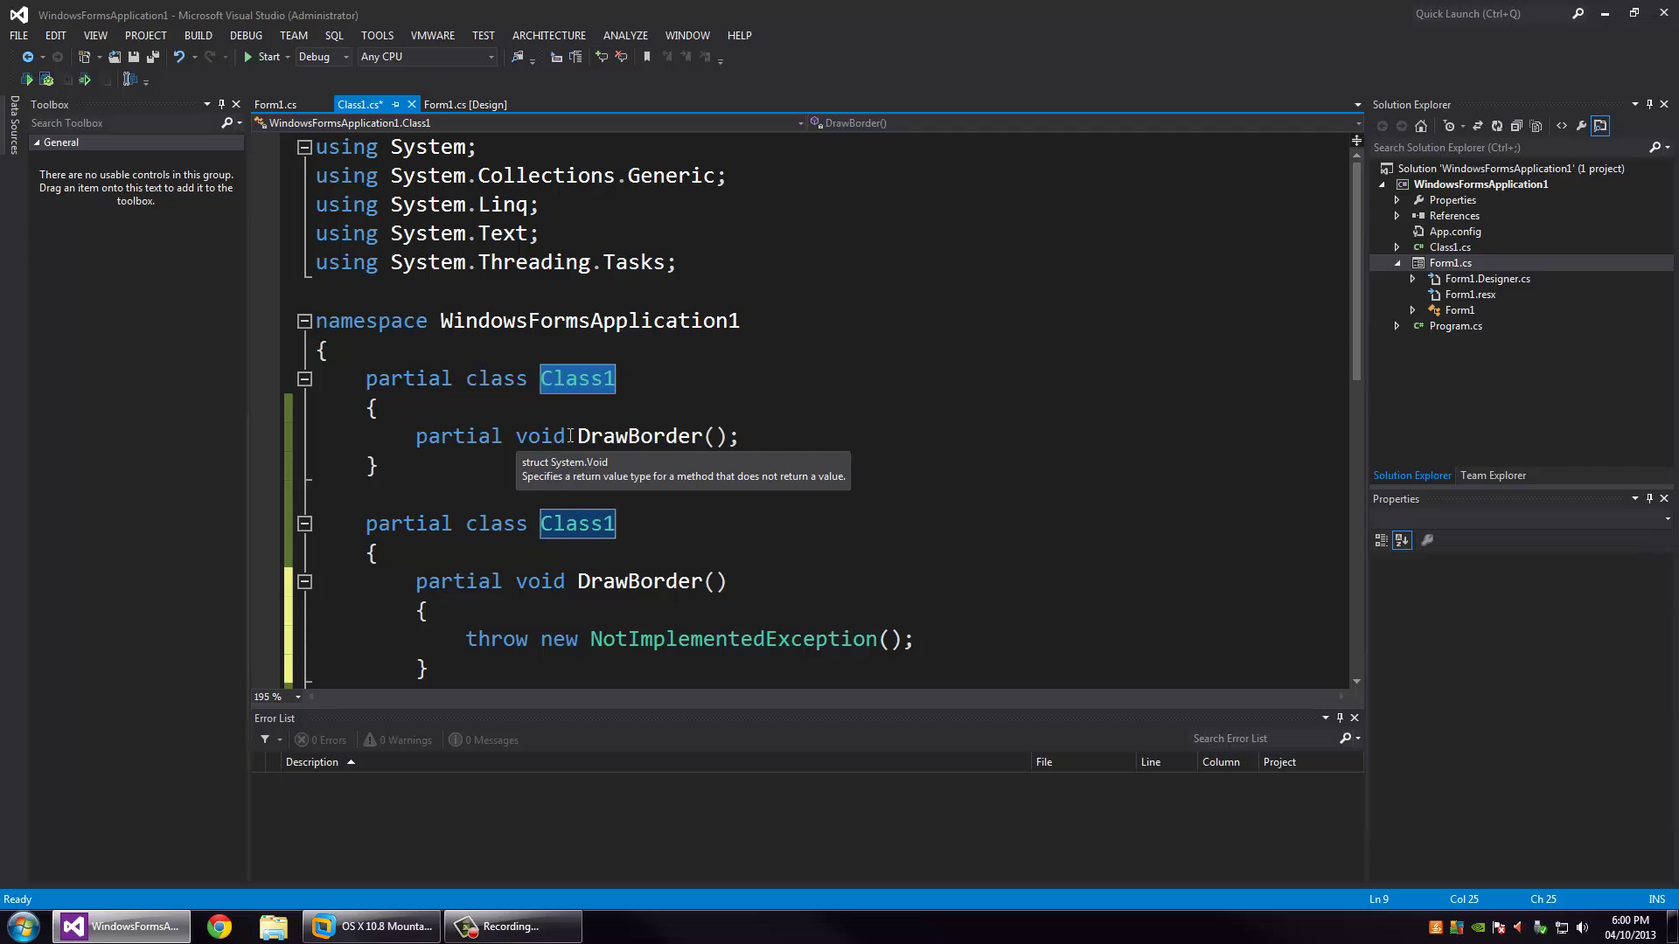
click(756, 443)
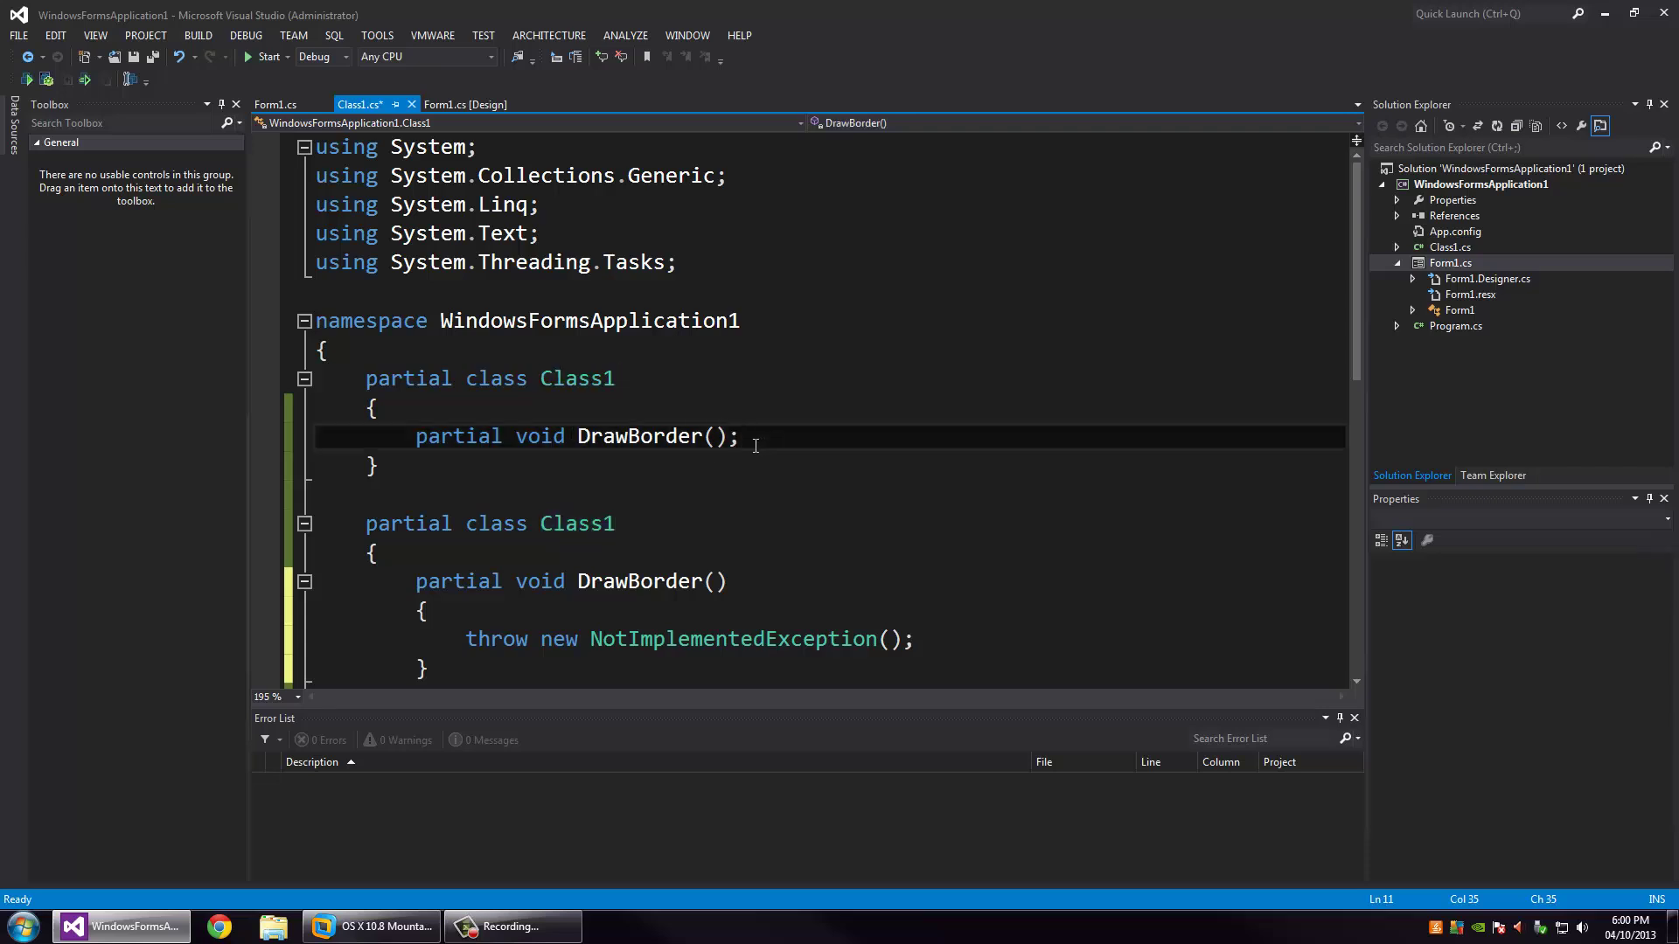
drag(381, 469, 319, 382)
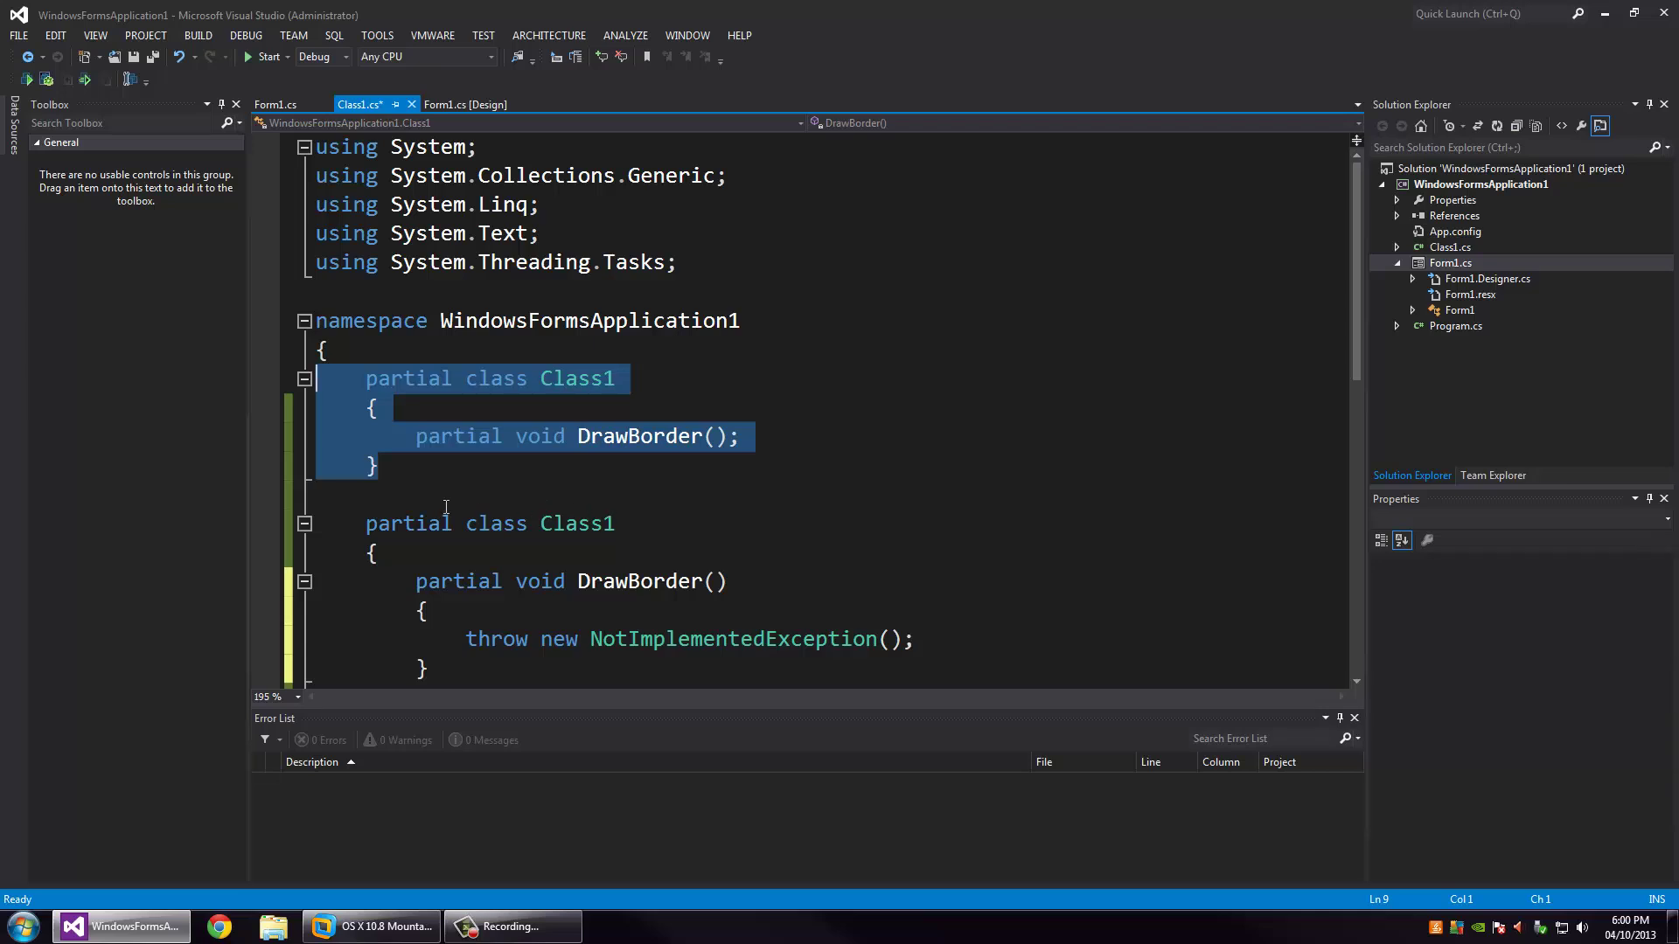
scroll(446, 507, down, 3)
drag(380, 583, 320, 266)
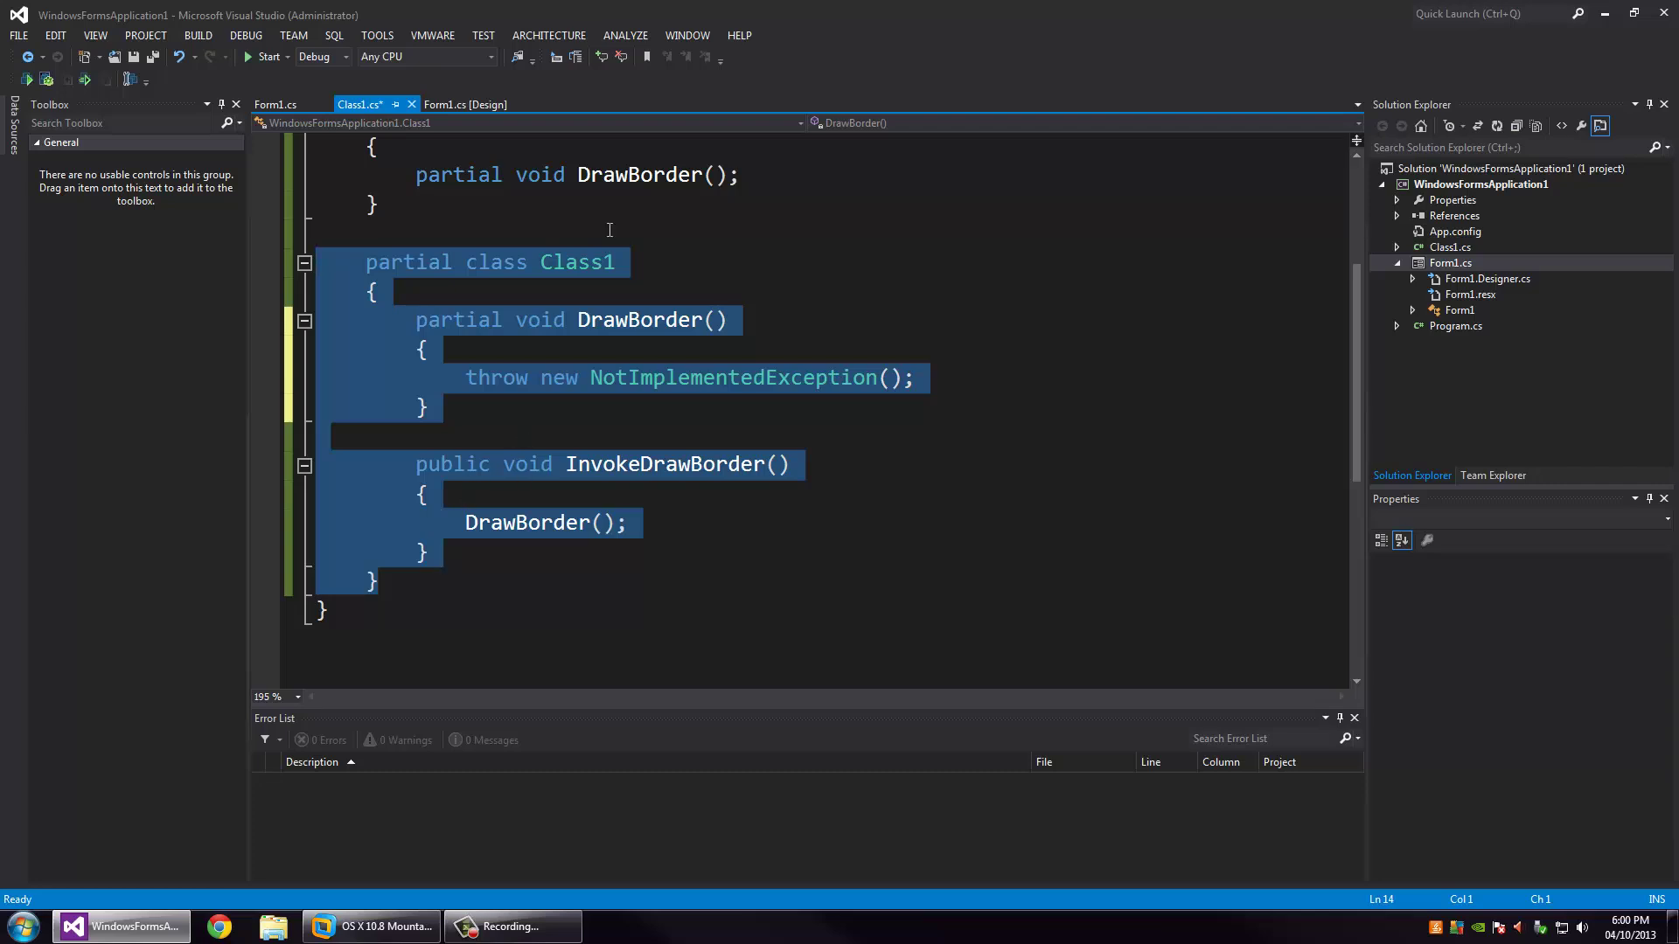
scroll(683, 298, up, 3)
Step: Highlight the bodiless 'partial void DrawBorder();' declaration and its DrawBorder name
click(565, 446)
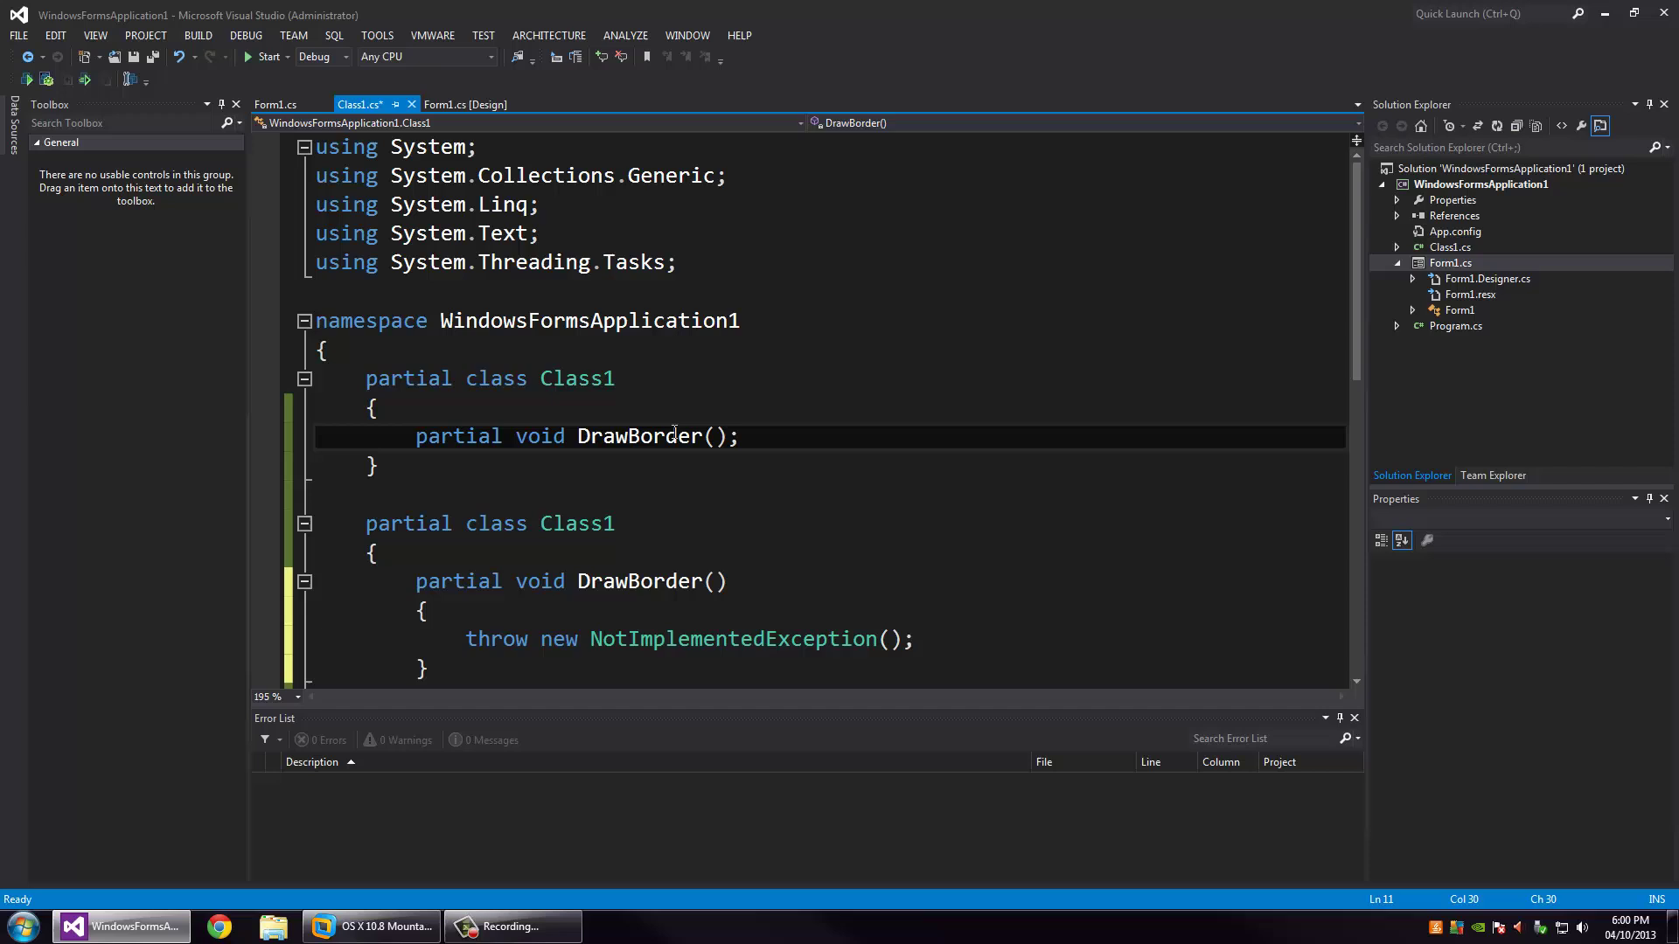
double_click(674, 433)
click(743, 436)
drag(744, 436, 416, 435)
double_click(611, 440)
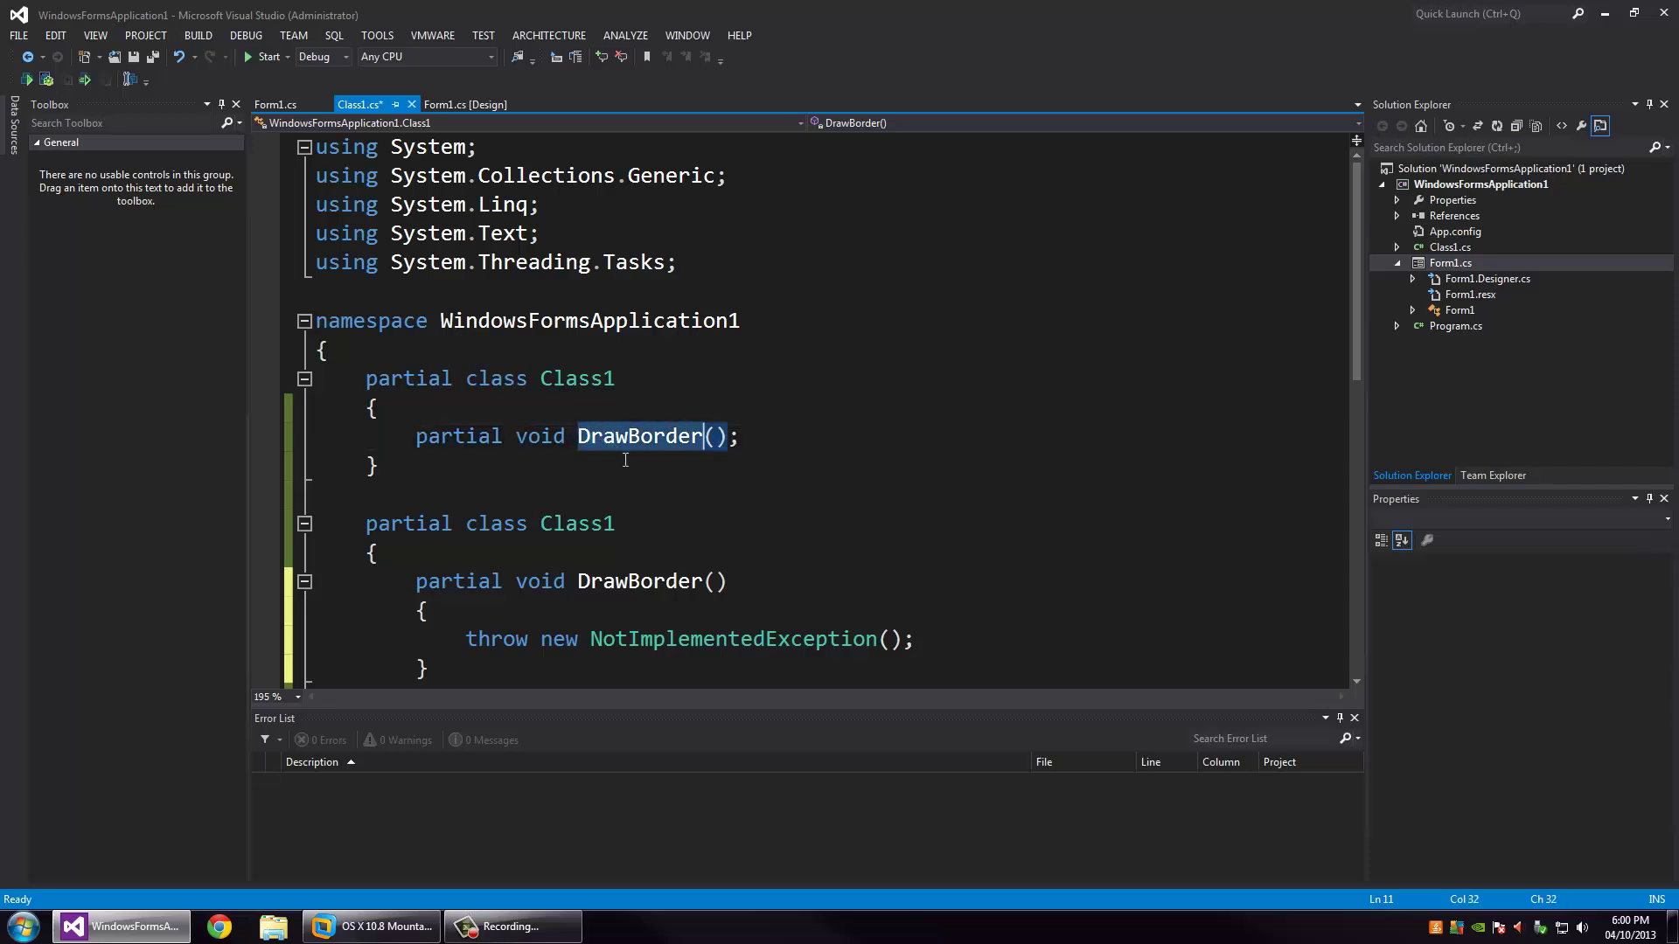
click(787, 436)
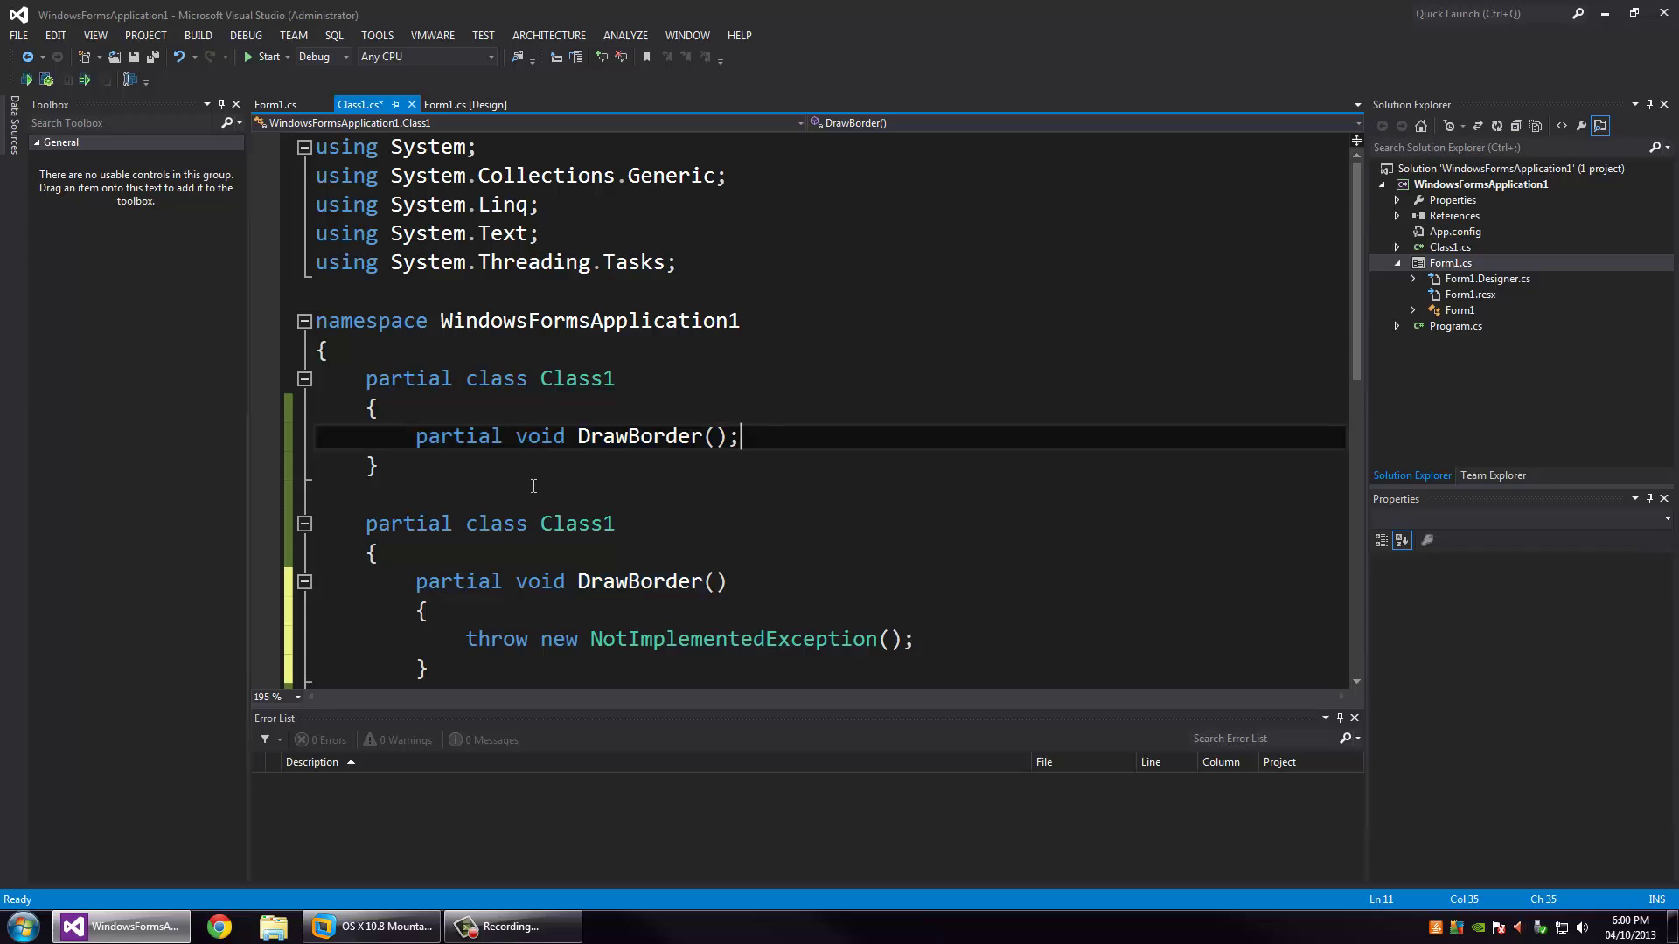
scroll(532, 486, down, 2)
Step: Delete the second part's DrawBorder implementation and insert a DrawBorder stub from completion
drag(509, 516, 507, 403)
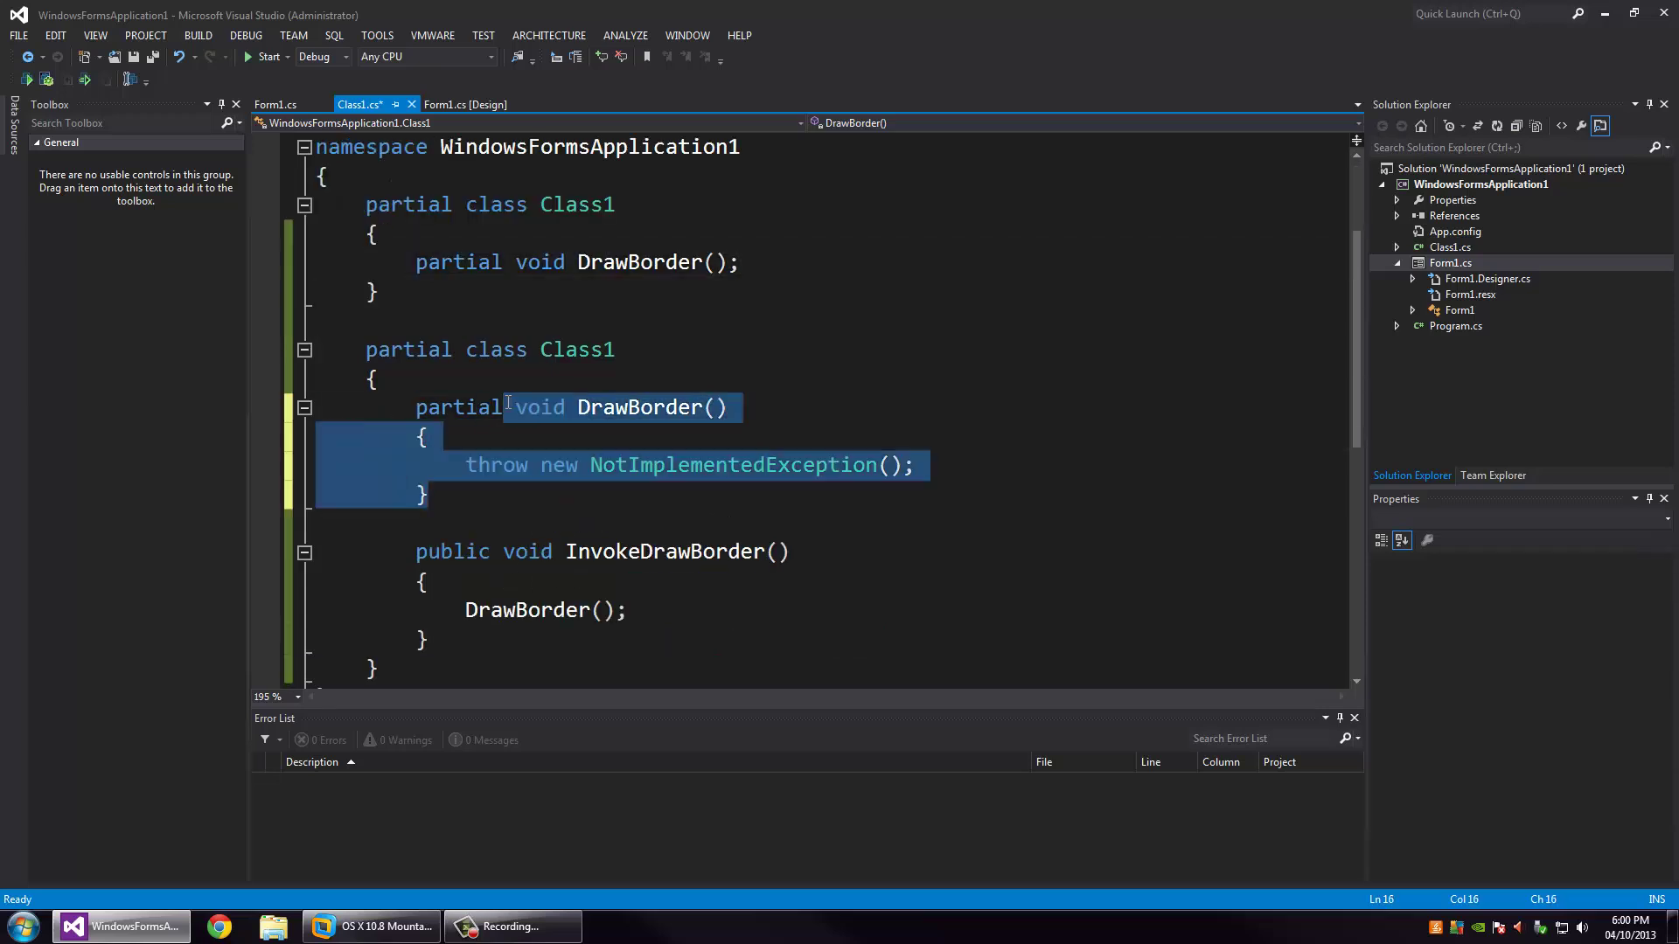
key(Delete)
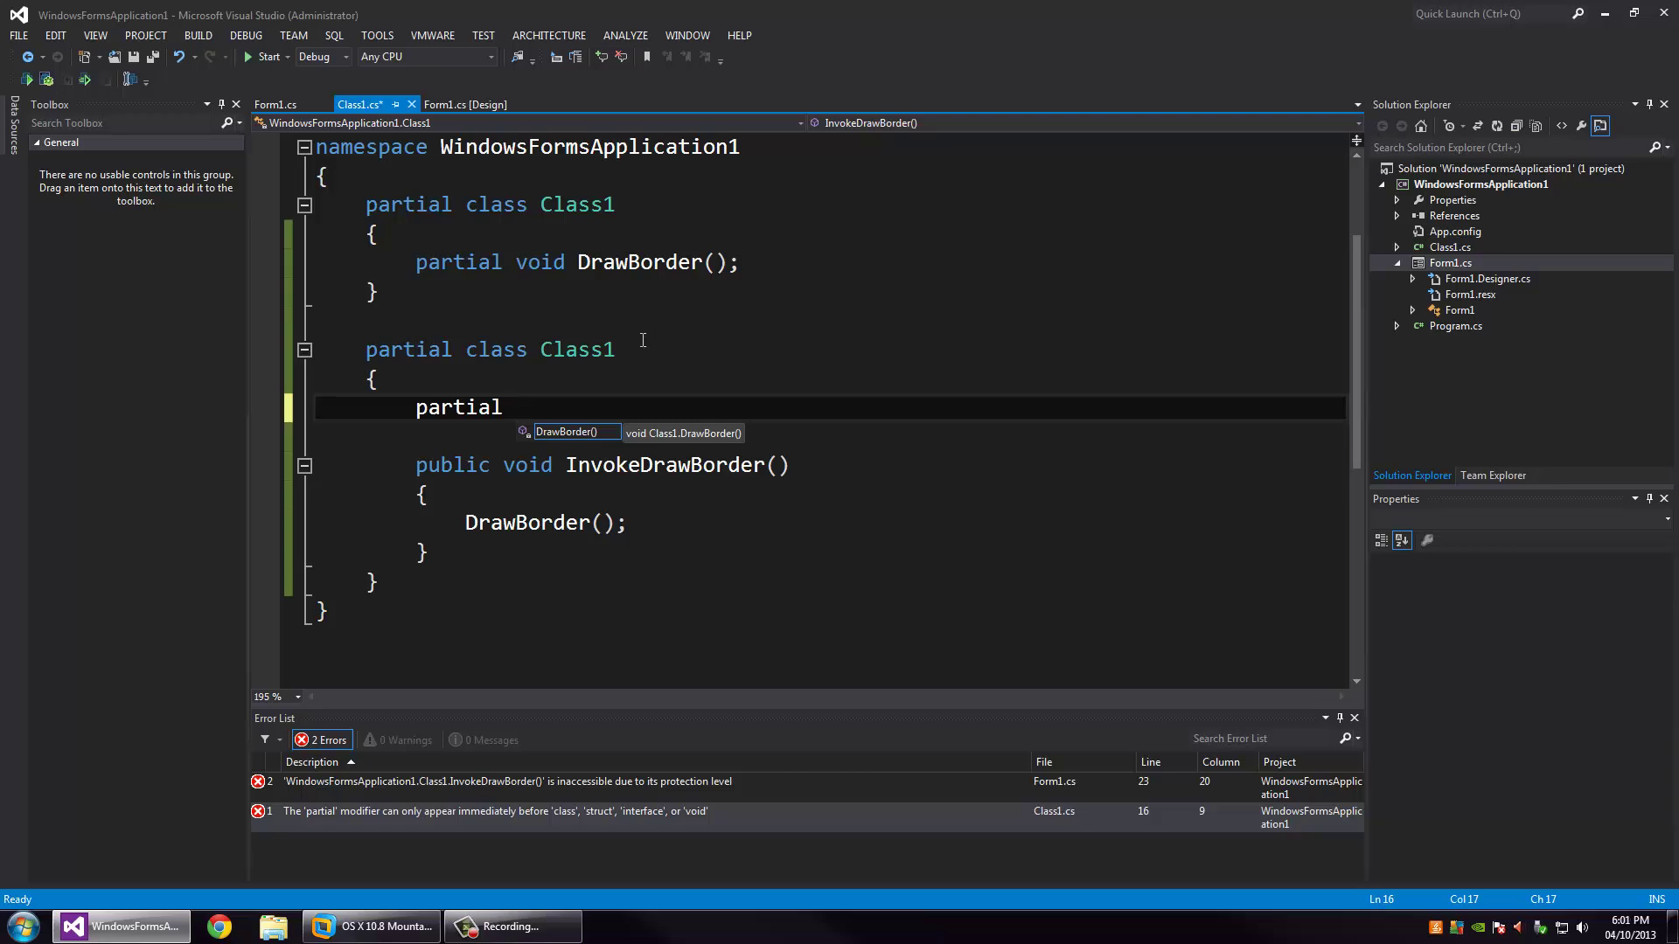
key(BackSpace)
key(Tab)
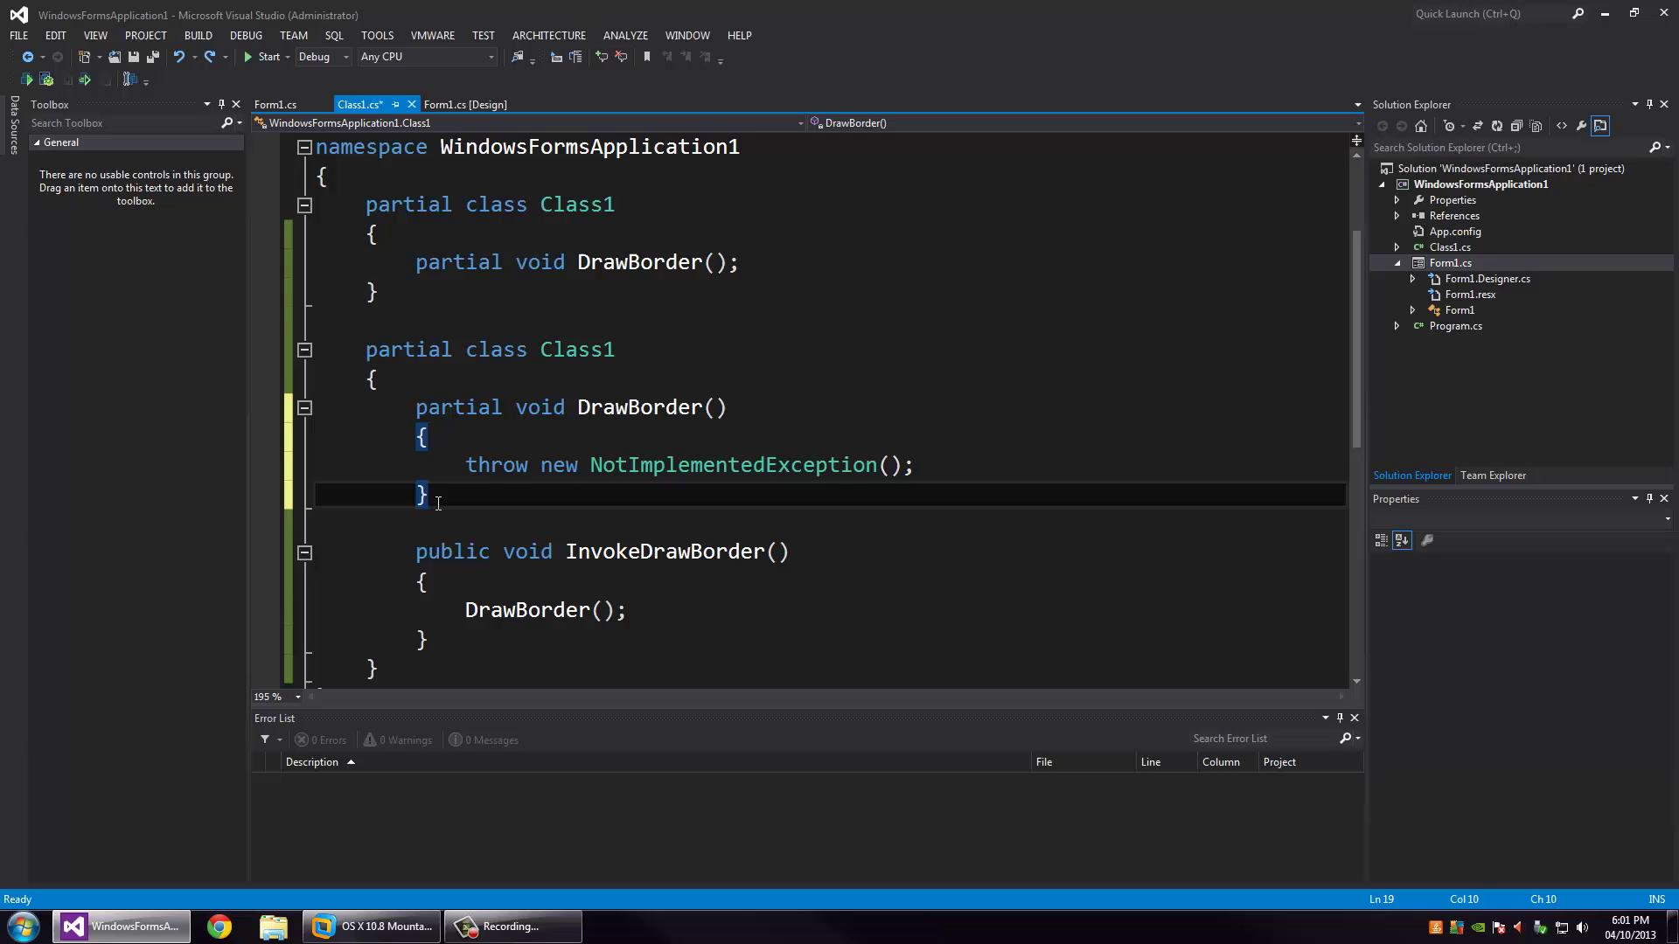
scroll(432, 528, down, 1)
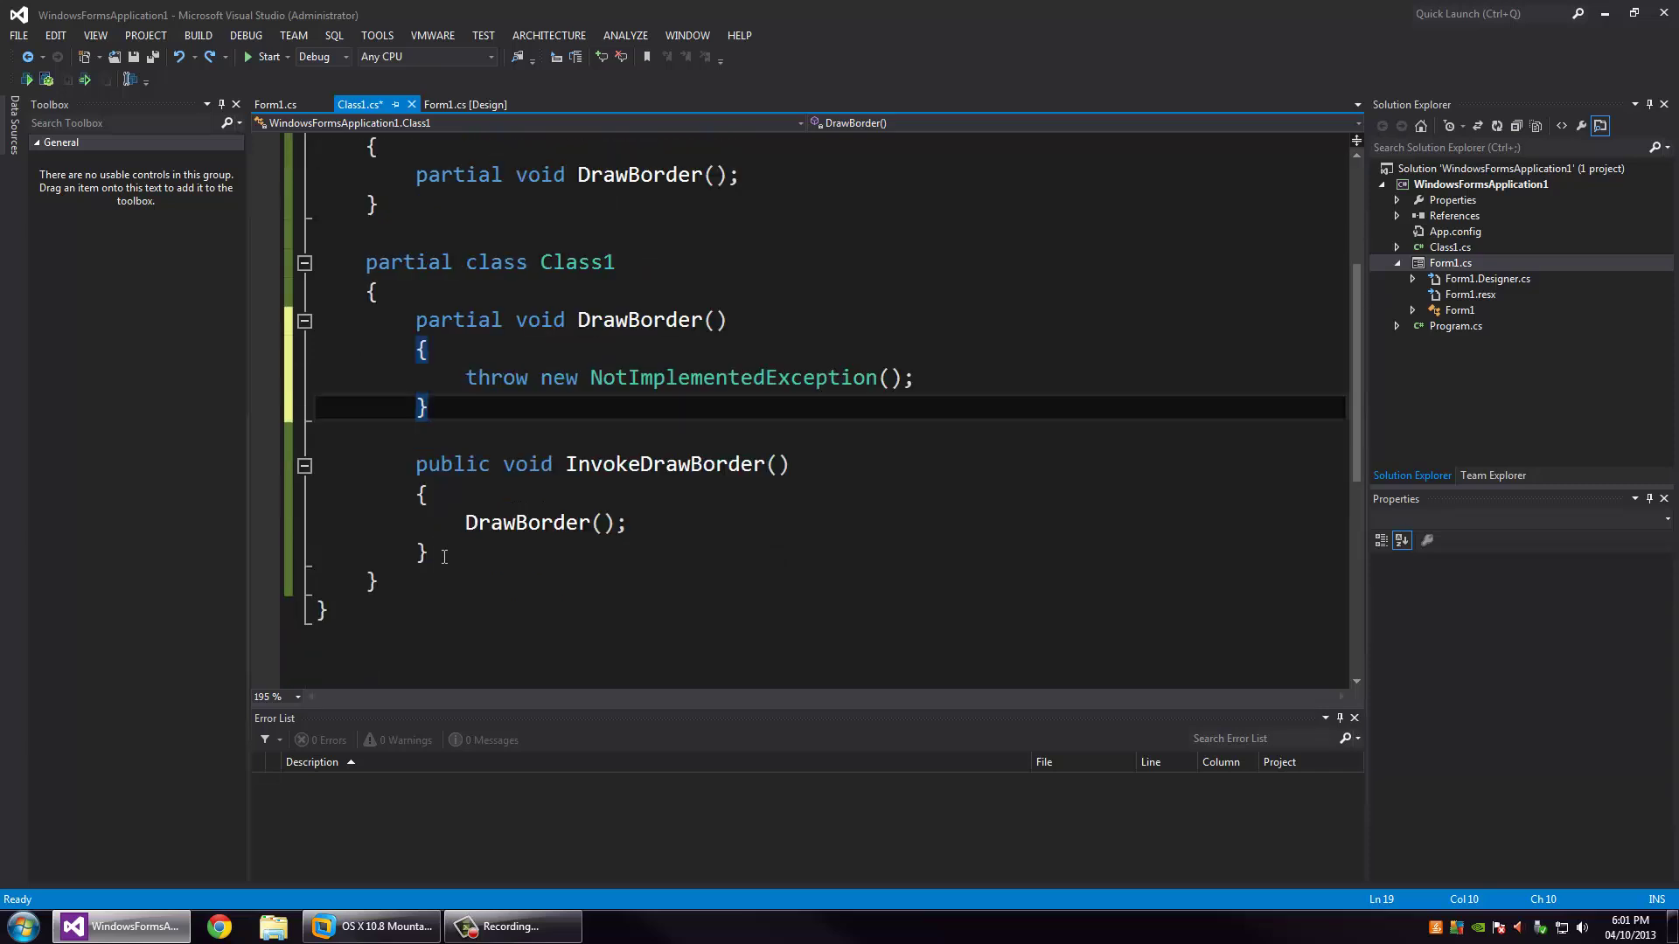
Step: Reselect the partial DrawBorder declaration and highlight every DrawBorder occurrence
click(443, 556)
click(421, 582)
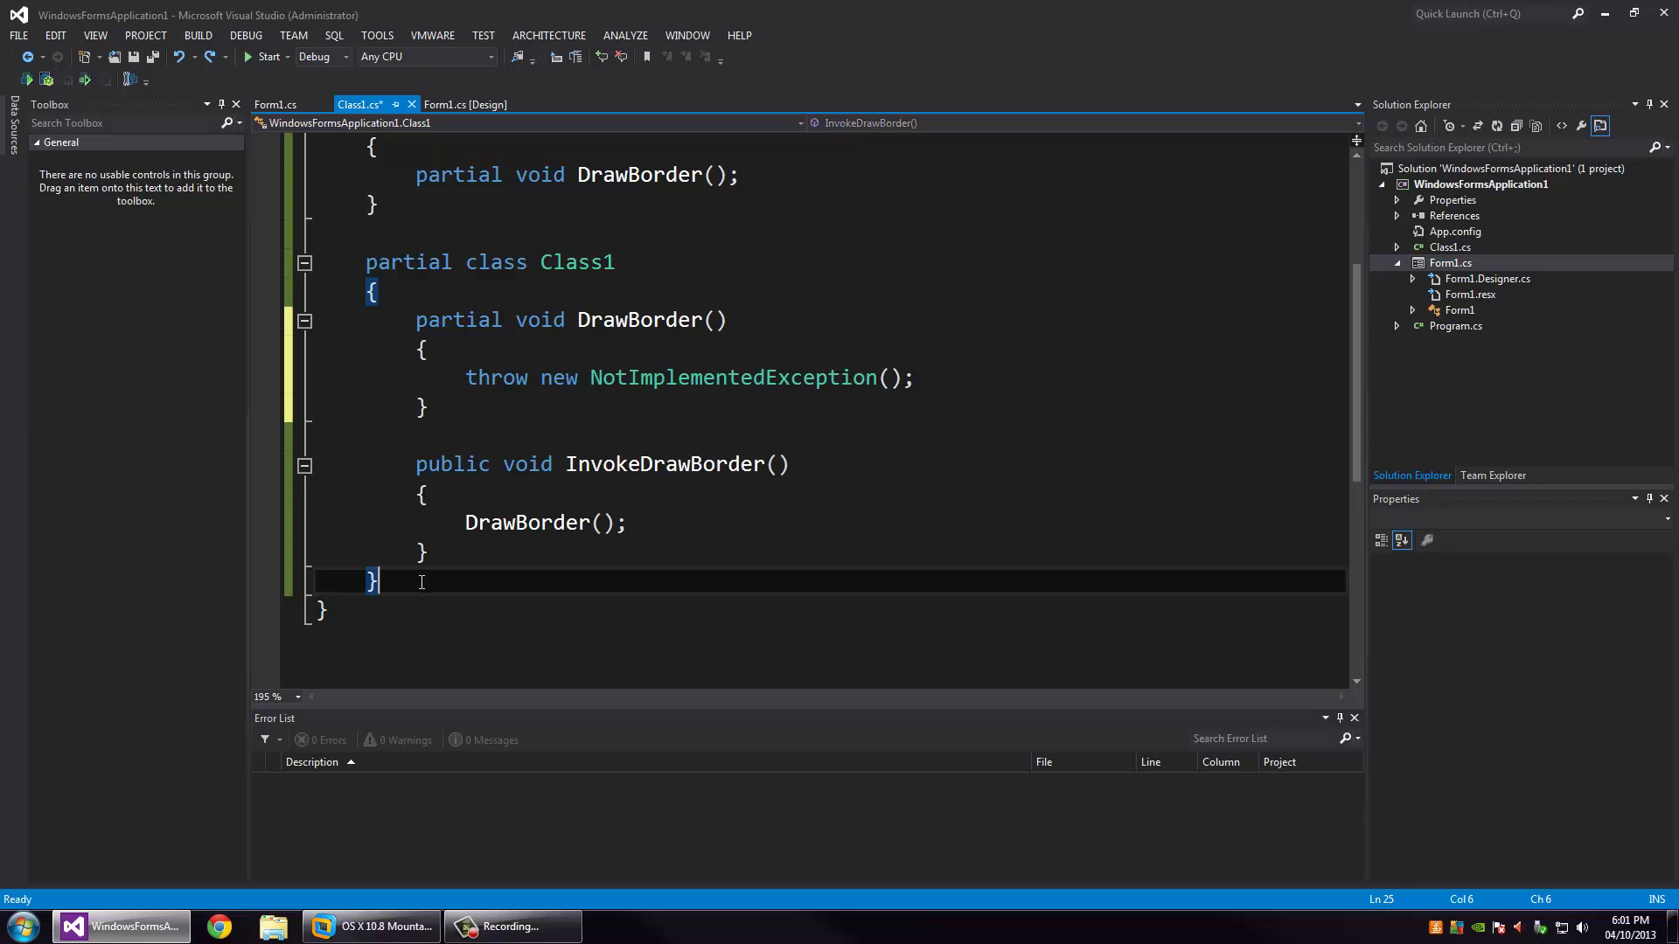
scroll(422, 582, up, 2)
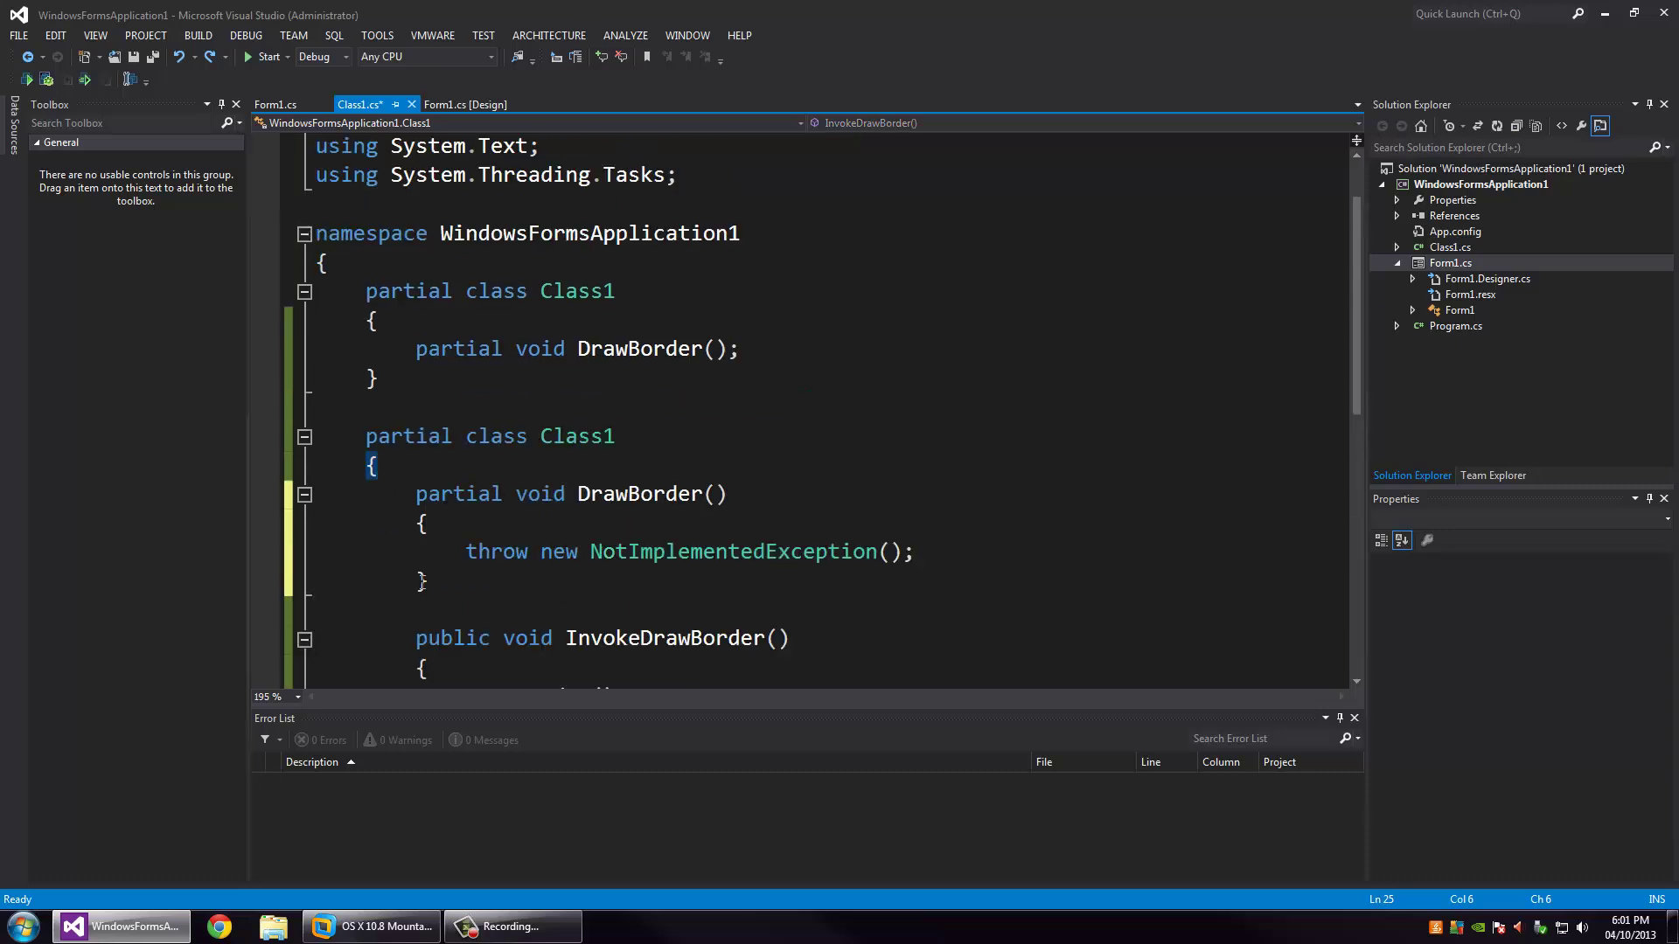
scroll(463, 535, up, 1)
click(401, 461)
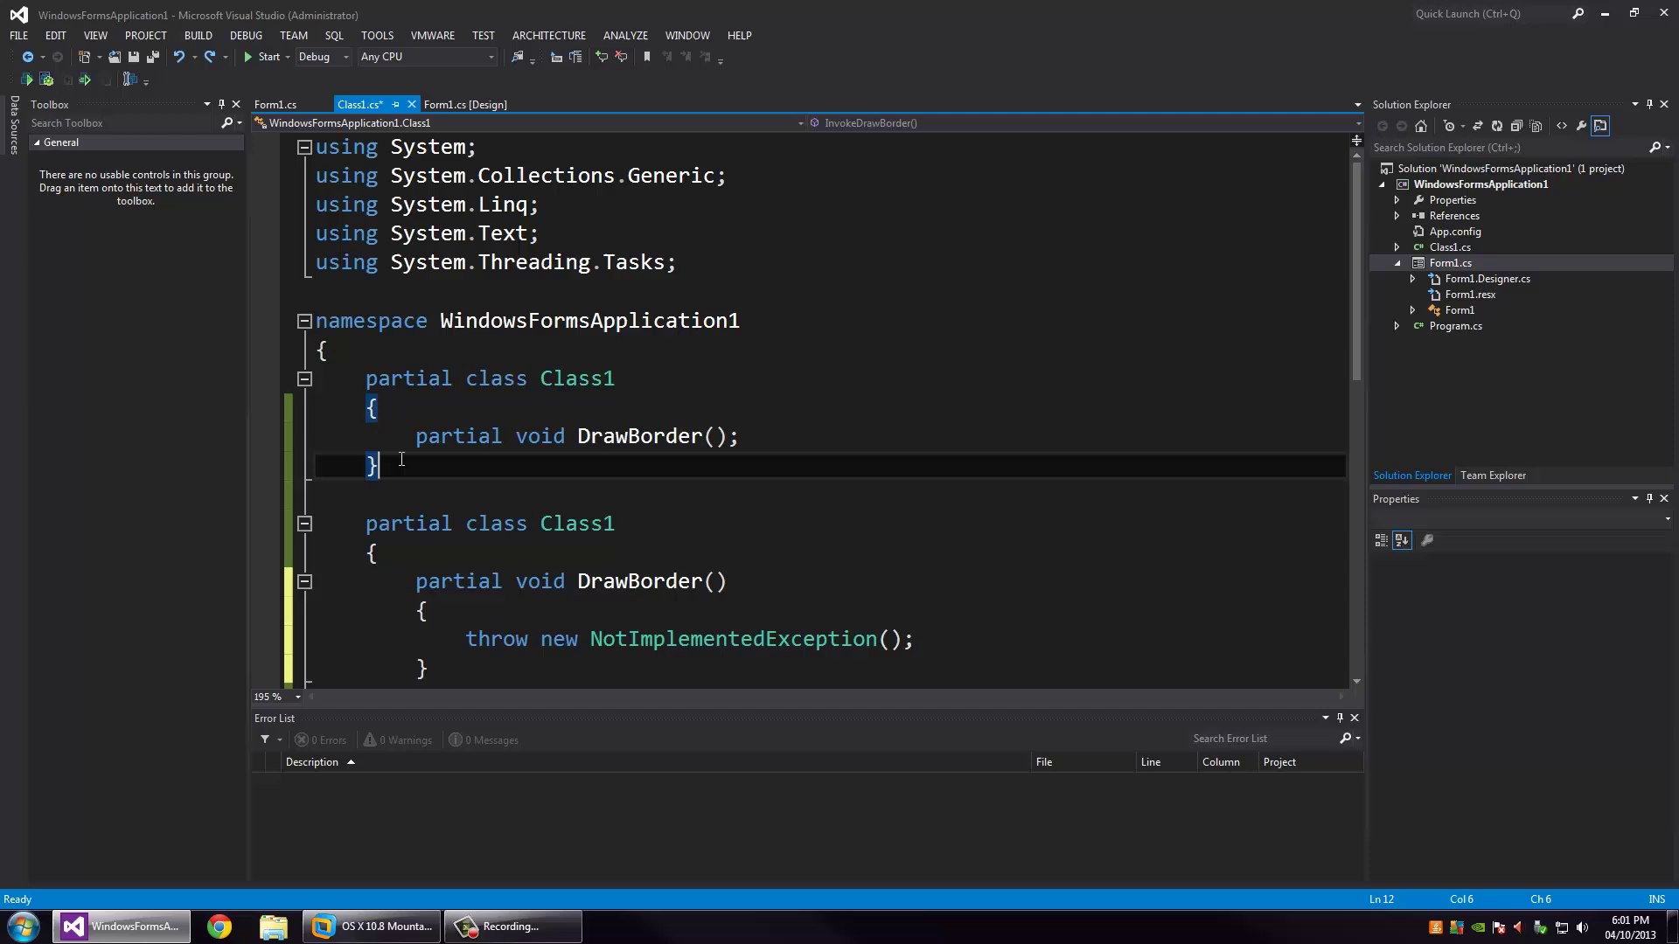
drag(742, 437, 416, 437)
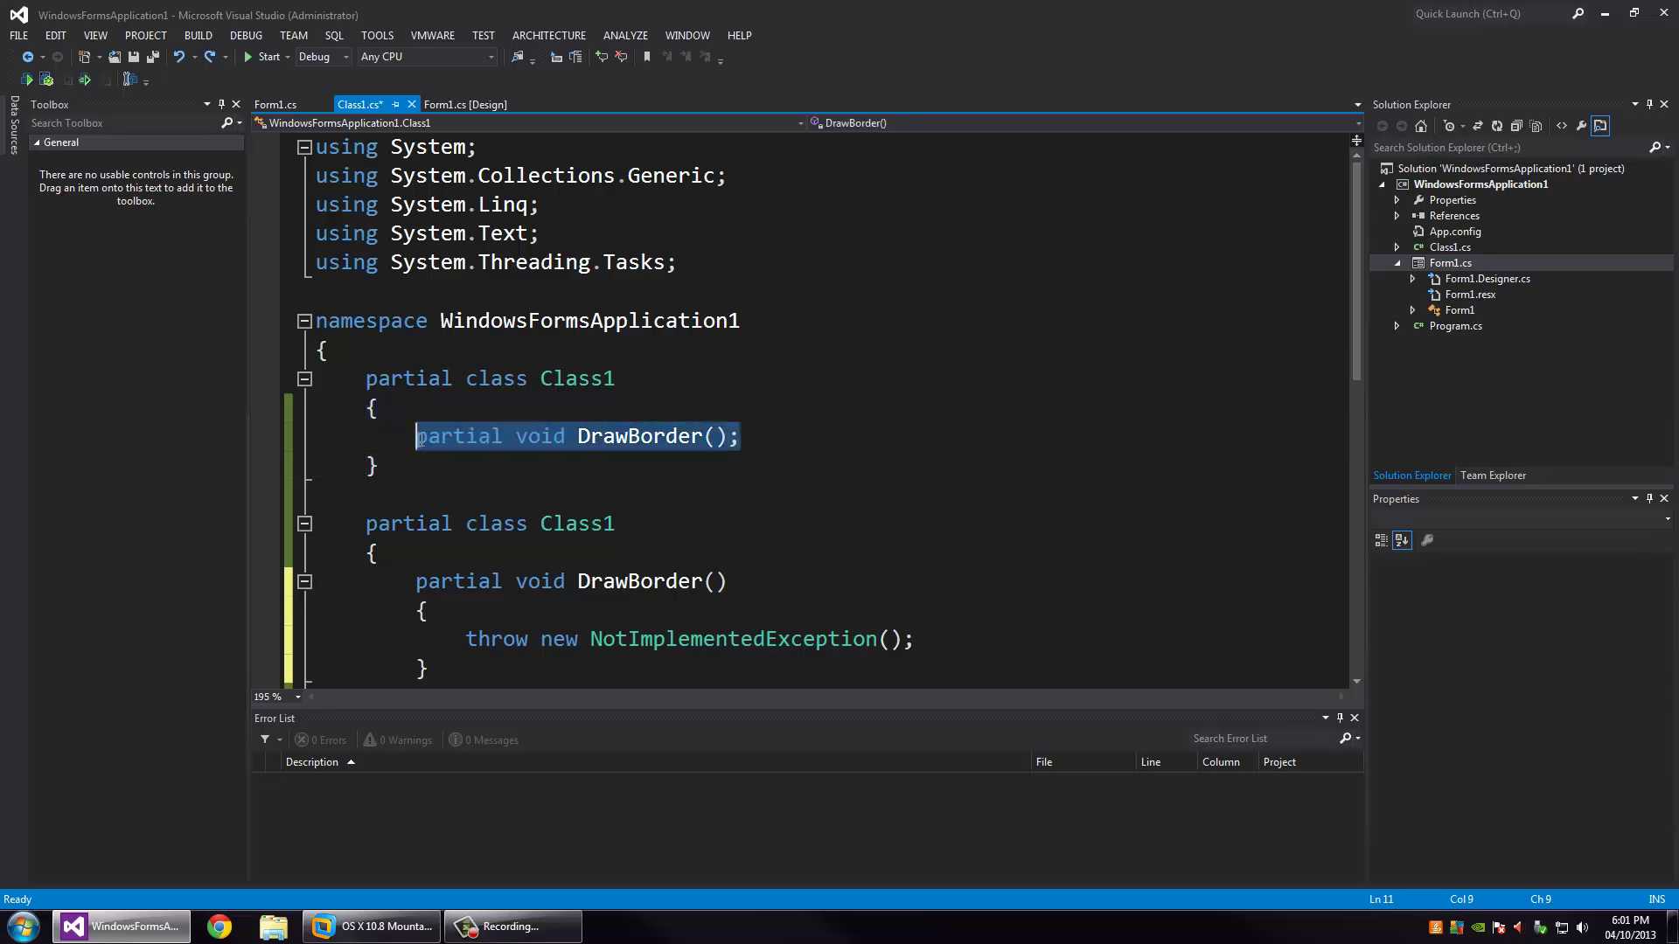
click(779, 439)
drag(744, 438, 417, 437)
double_click(625, 439)
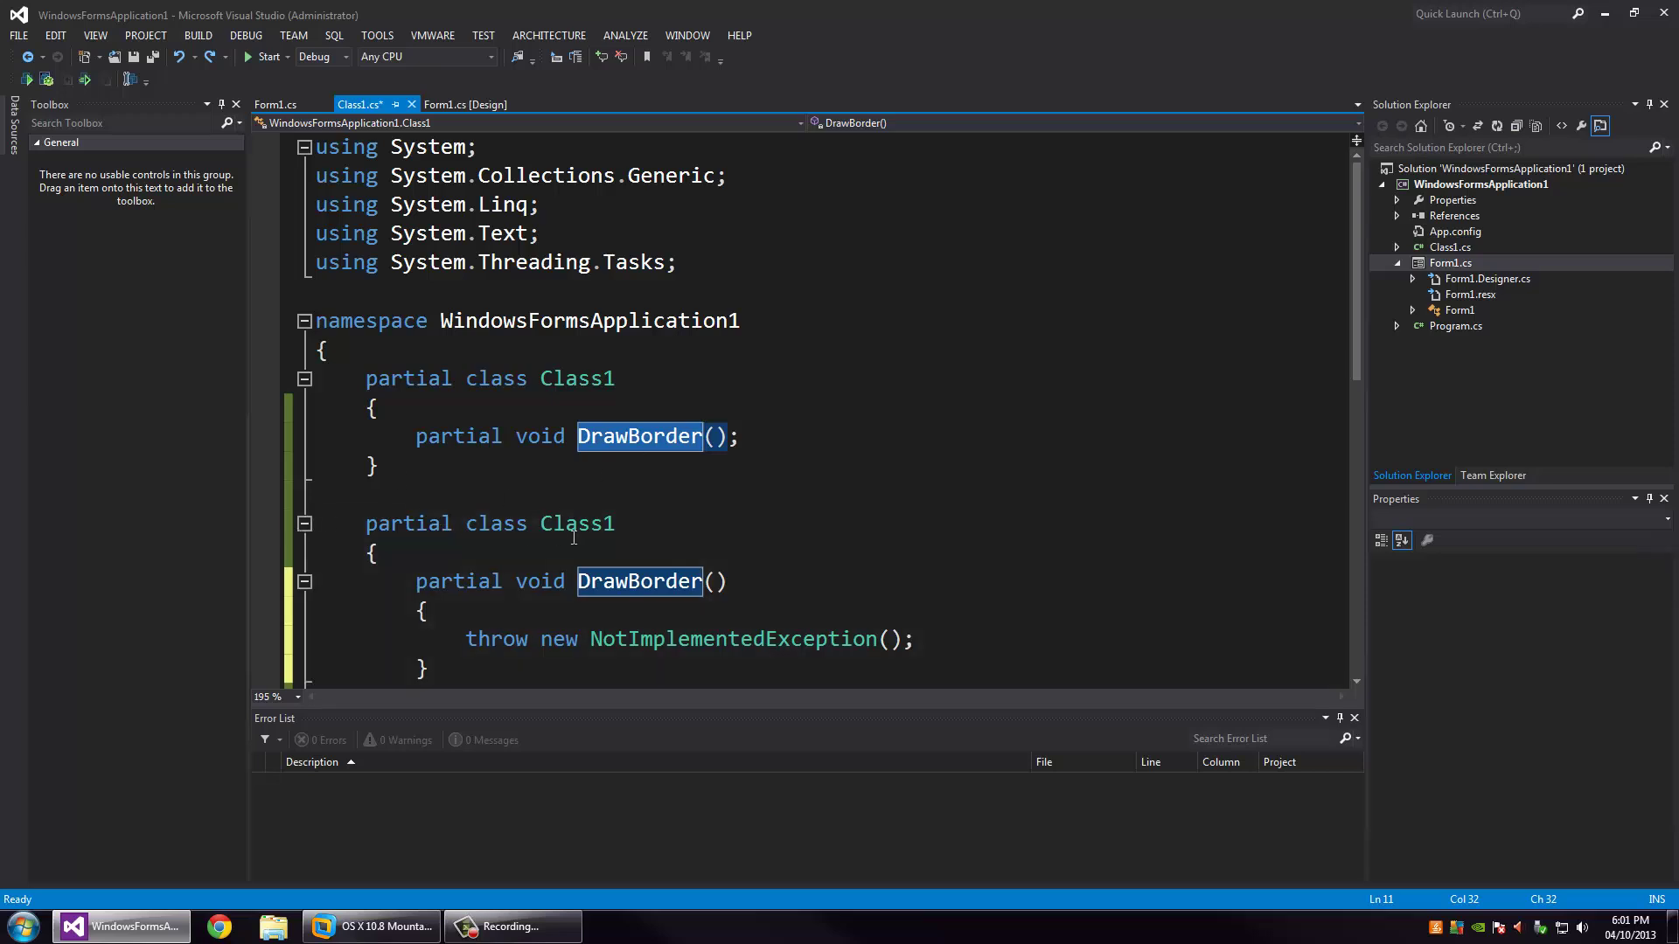
scroll(574, 538, down, 2)
scroll(574, 538, down, 3)
scroll(326, 488, up, 1)
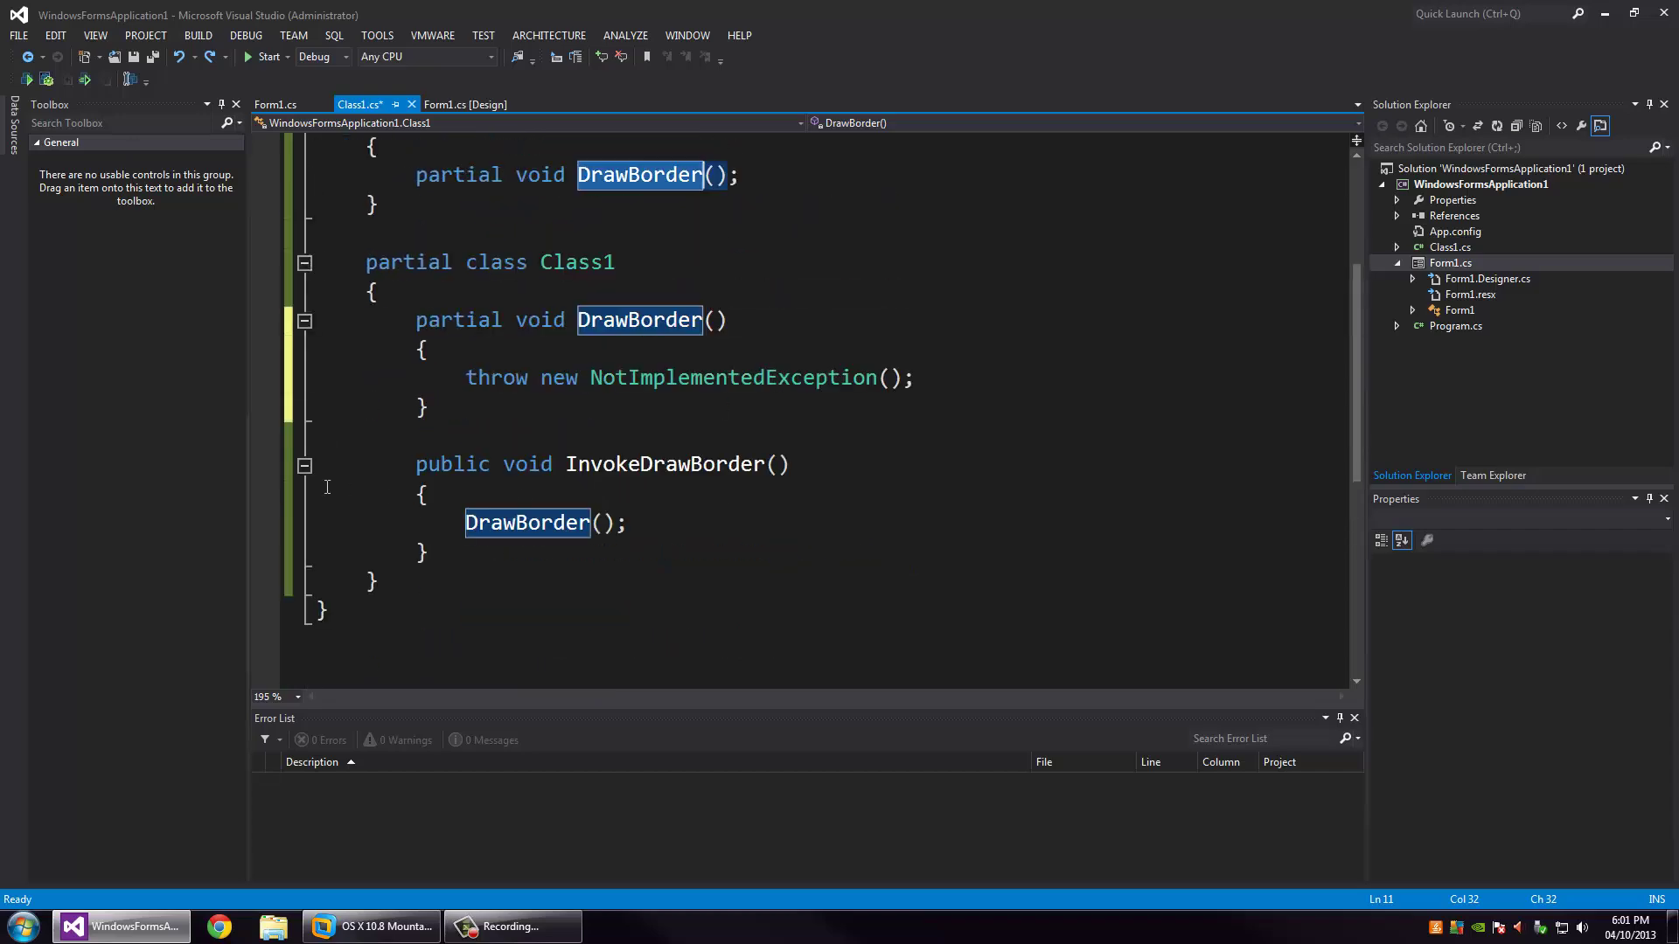
scroll(327, 488, up, 3)
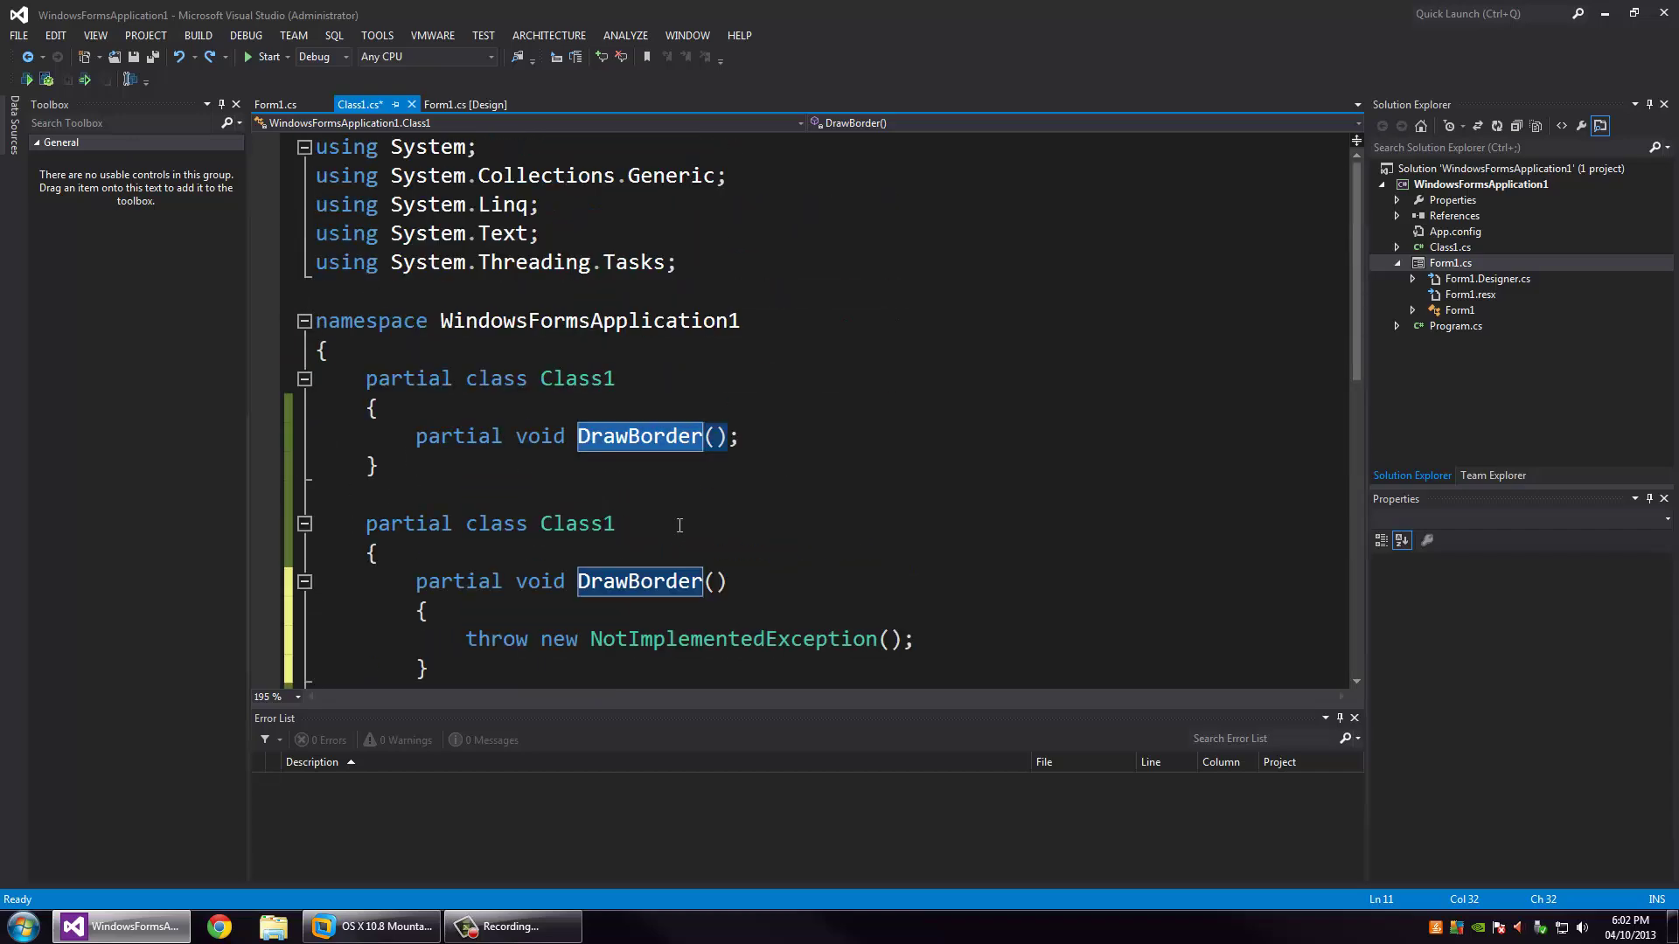
scroll(679, 525, down, 2)
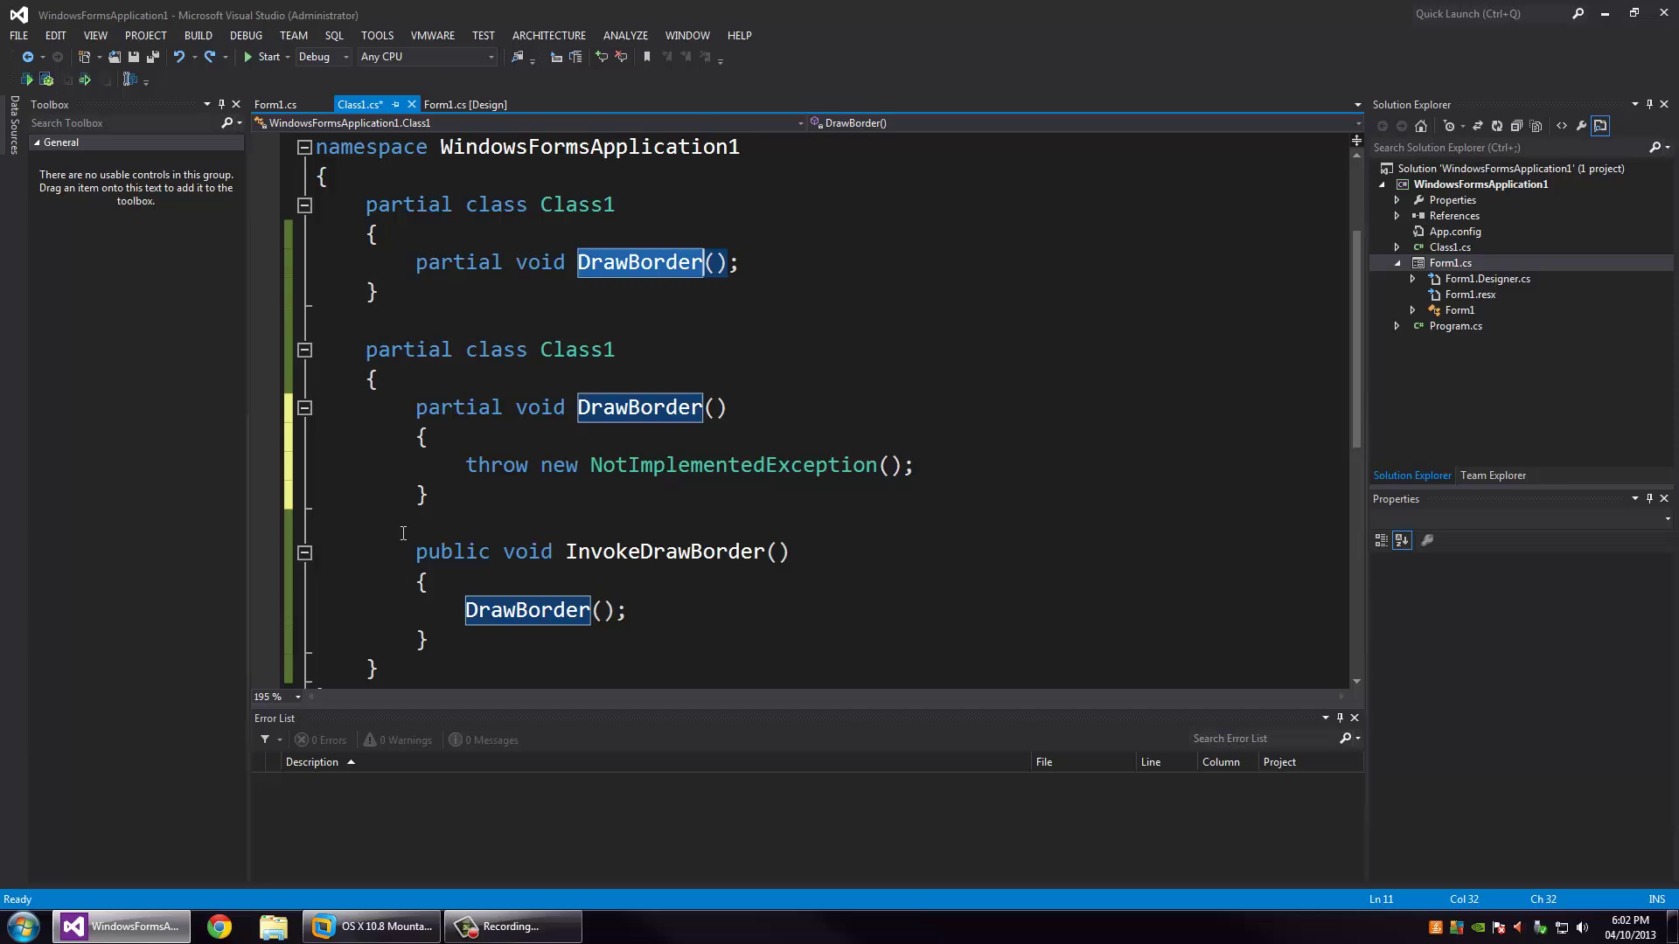
scroll(387, 598, down, 1)
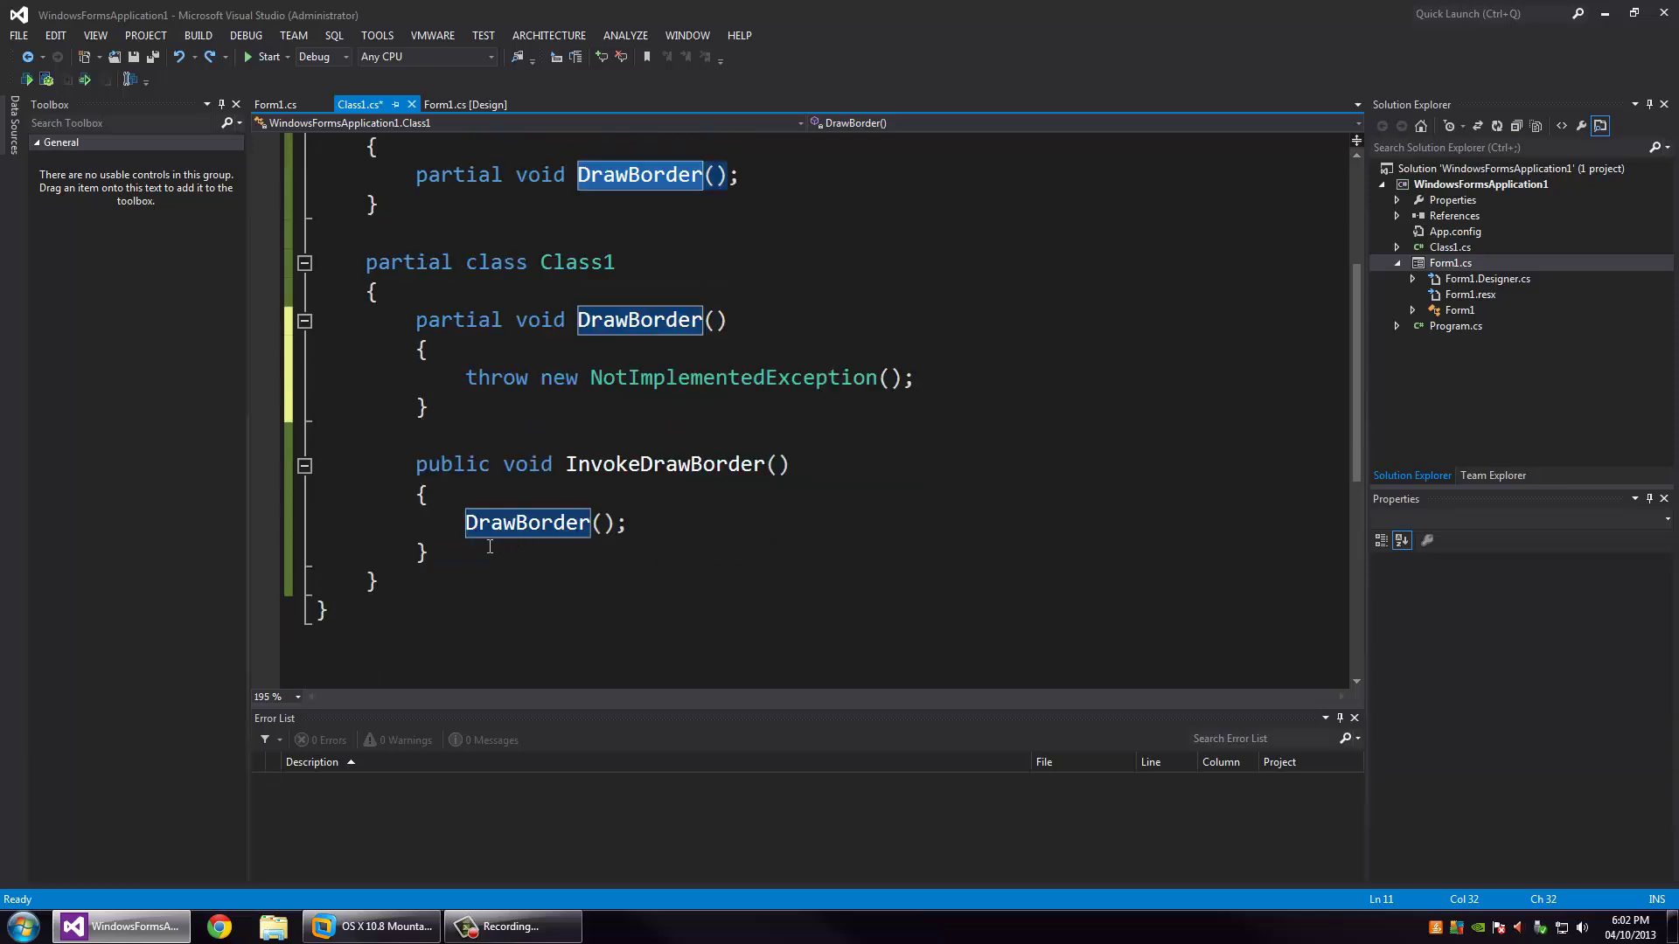
Step: Cut the InvokeDrawBorder method from the second Class1 part, removing leftover blank lines
click(680, 461)
click(433, 552)
drag(434, 552, 332, 465)
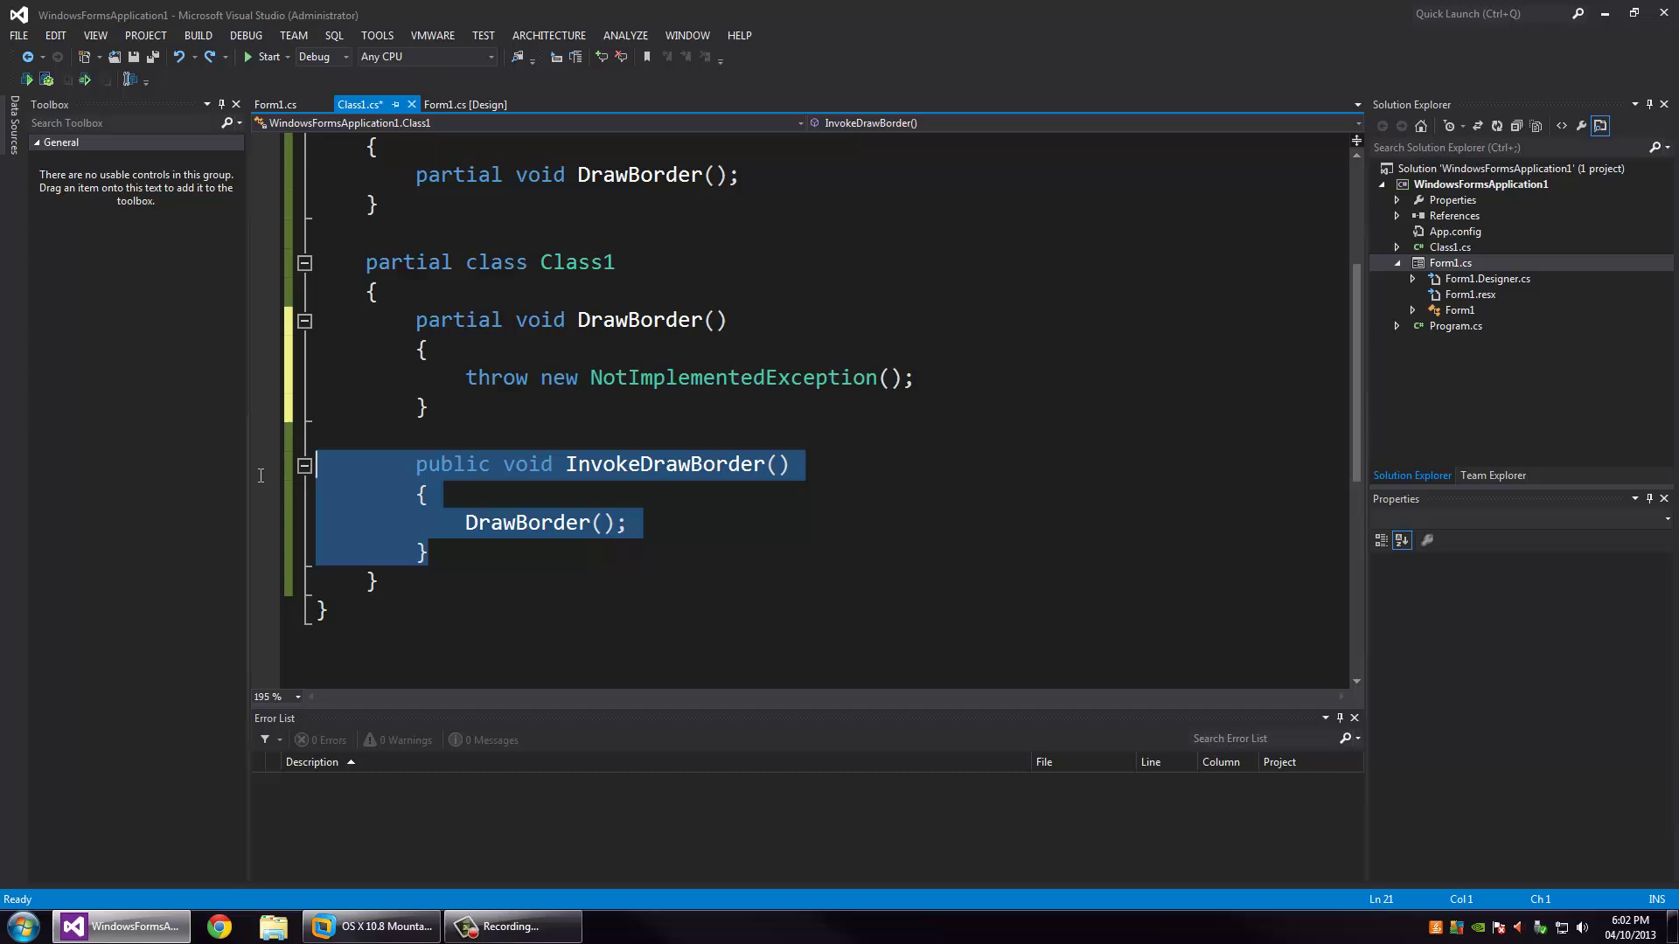
key(Delete)
key(BackSpace)
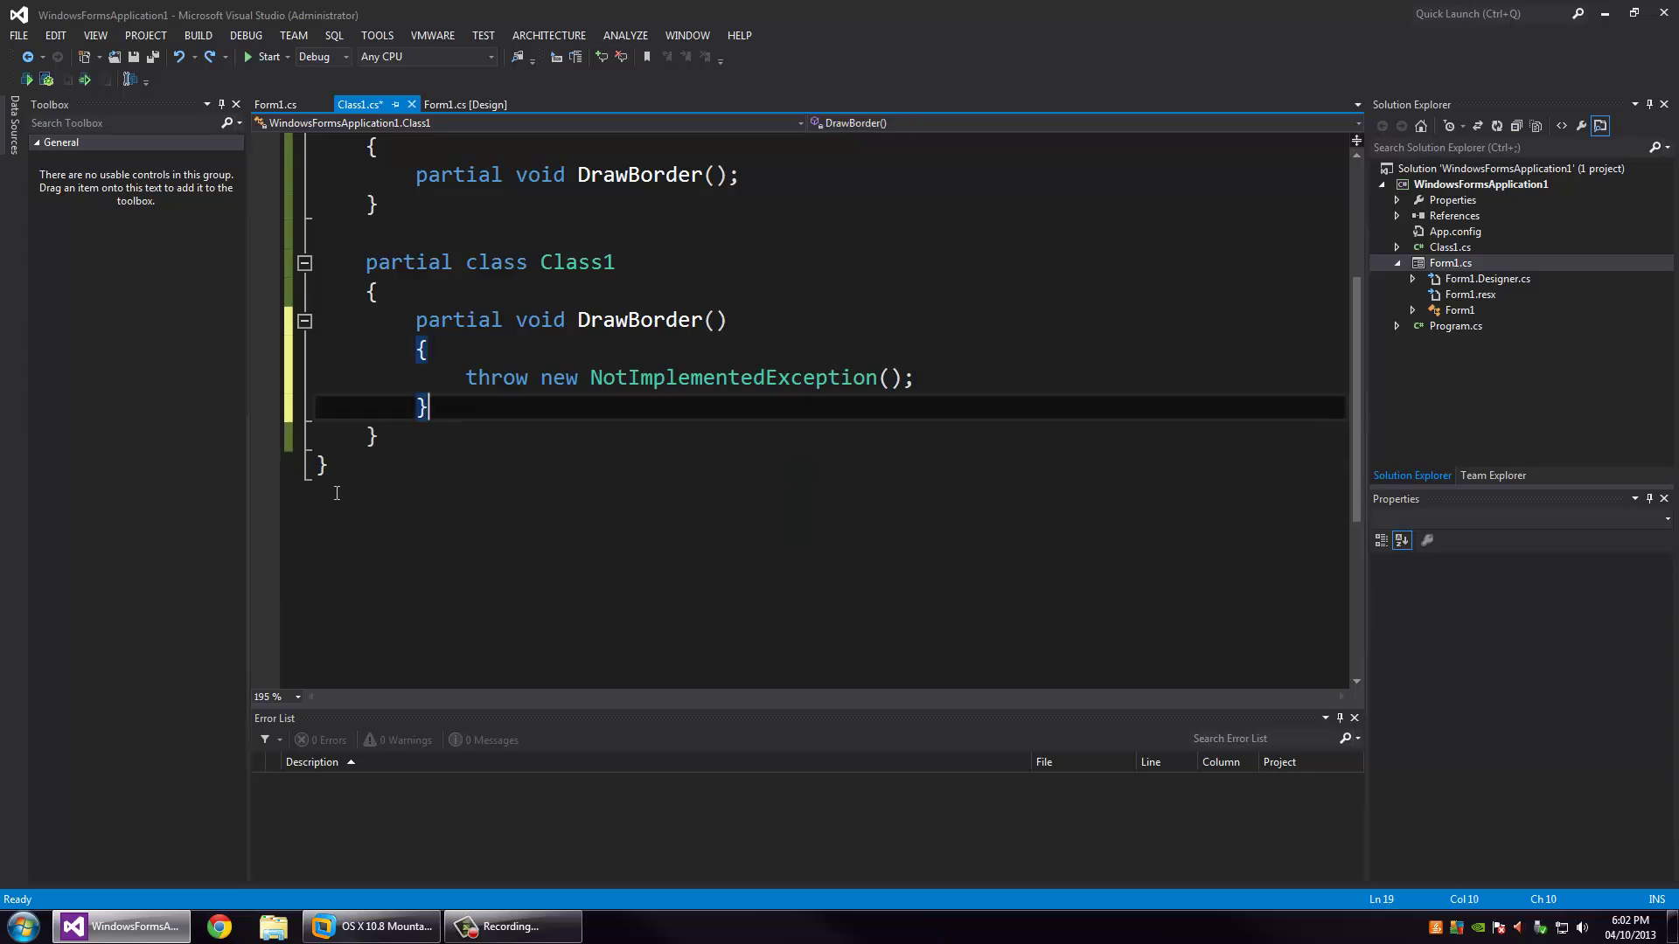
key(BackSpace)
Step: Paste InvokeDrawBorder below 'partial void DrawBorder();' and build the solution
click(761, 437)
key(Return)
text(public void InvokeDrawBorder() {     DrawBorder(); })
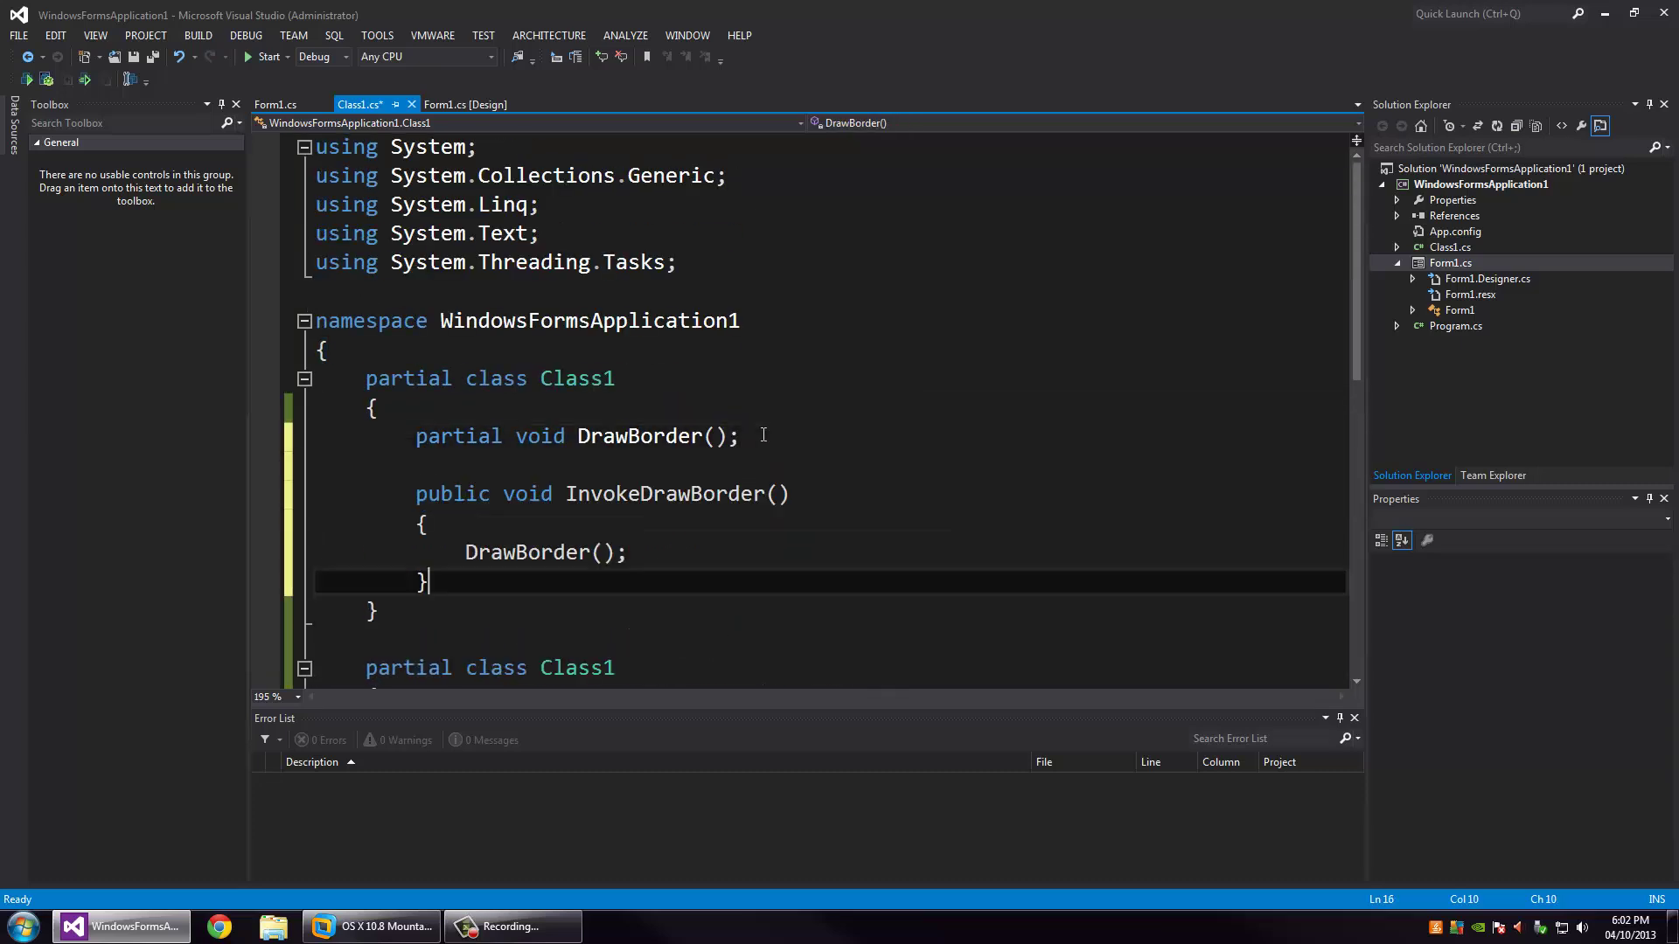
key(ctrl+shift+b)
click(603, 553)
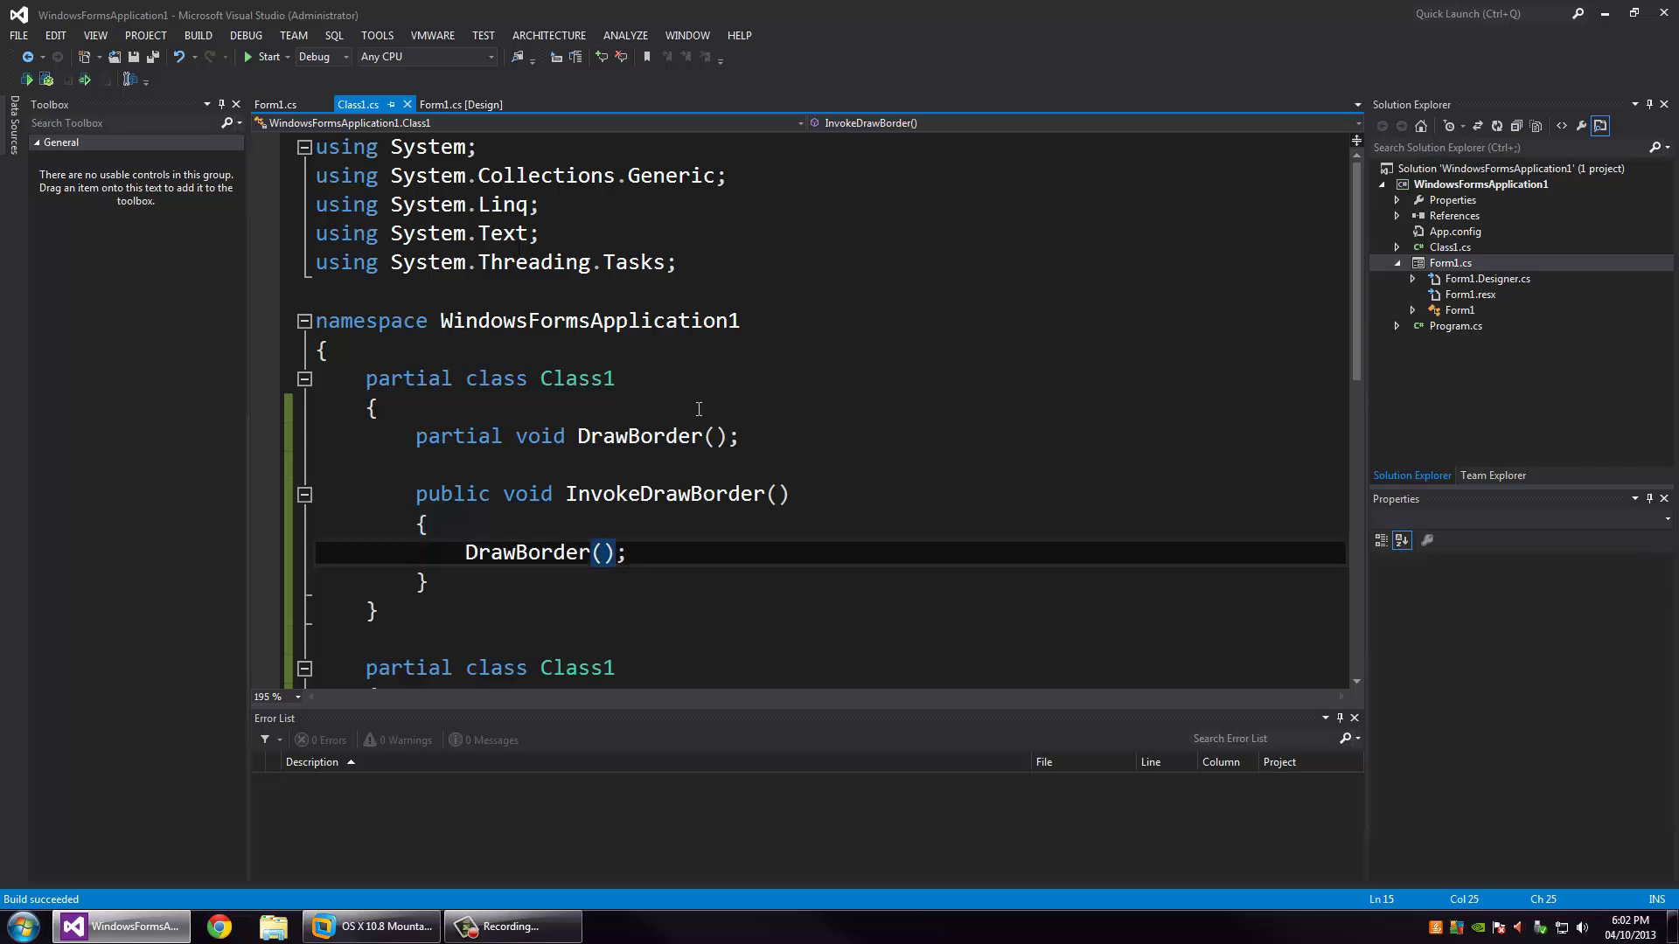
scroll(569, 577, down, 2)
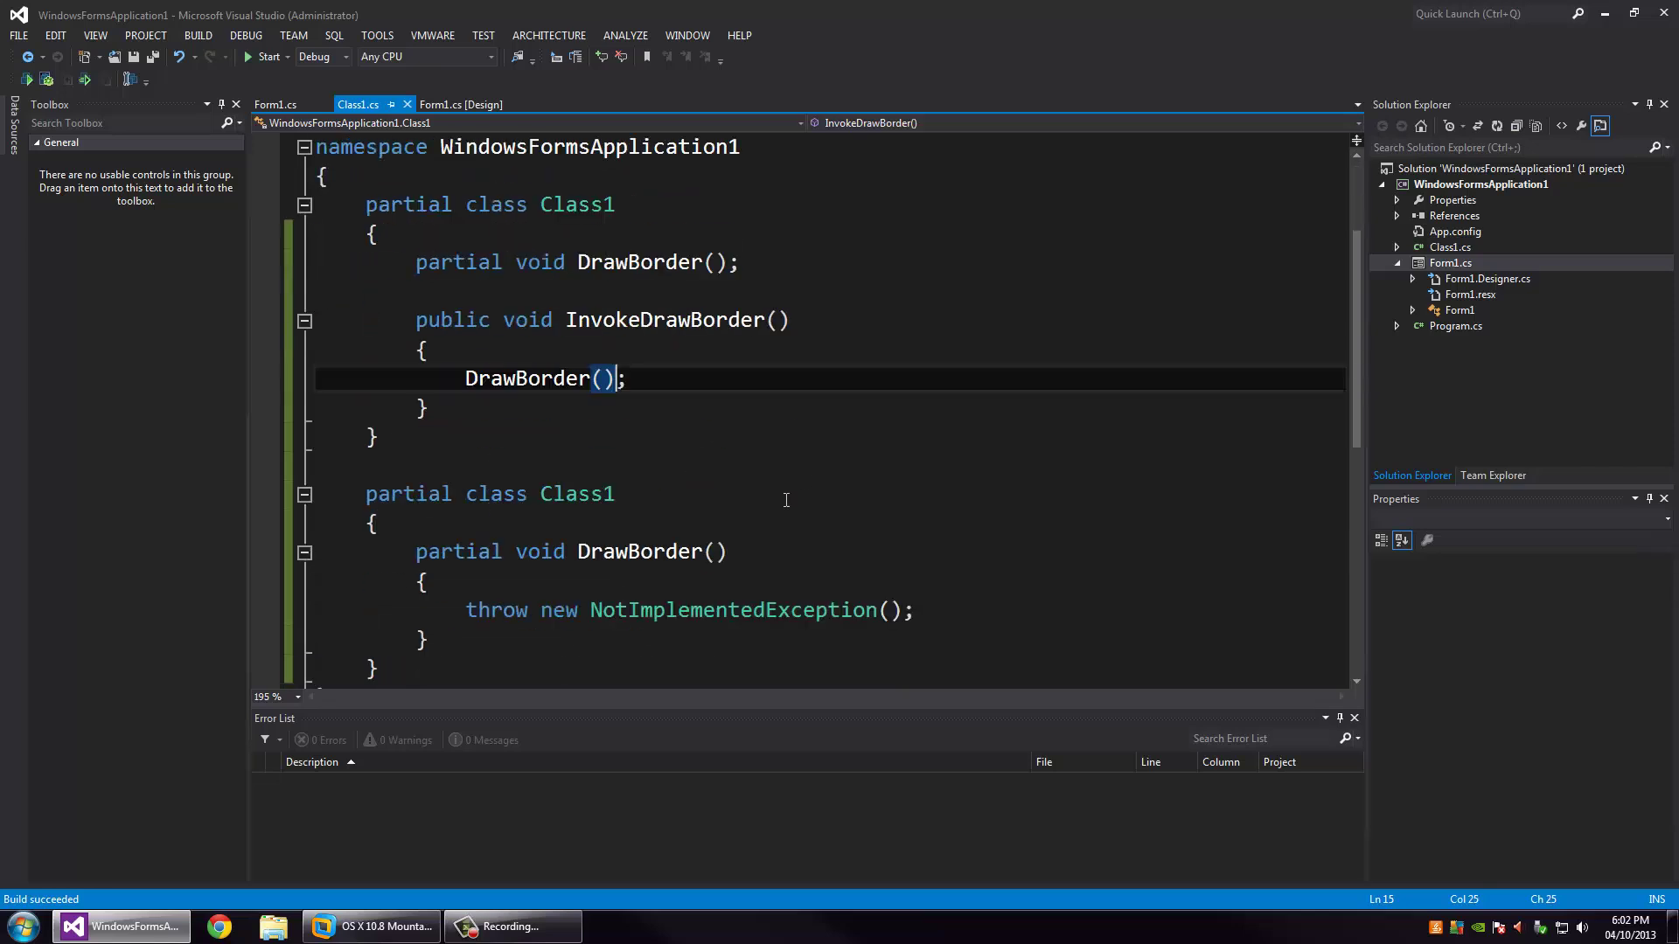
click(597, 409)
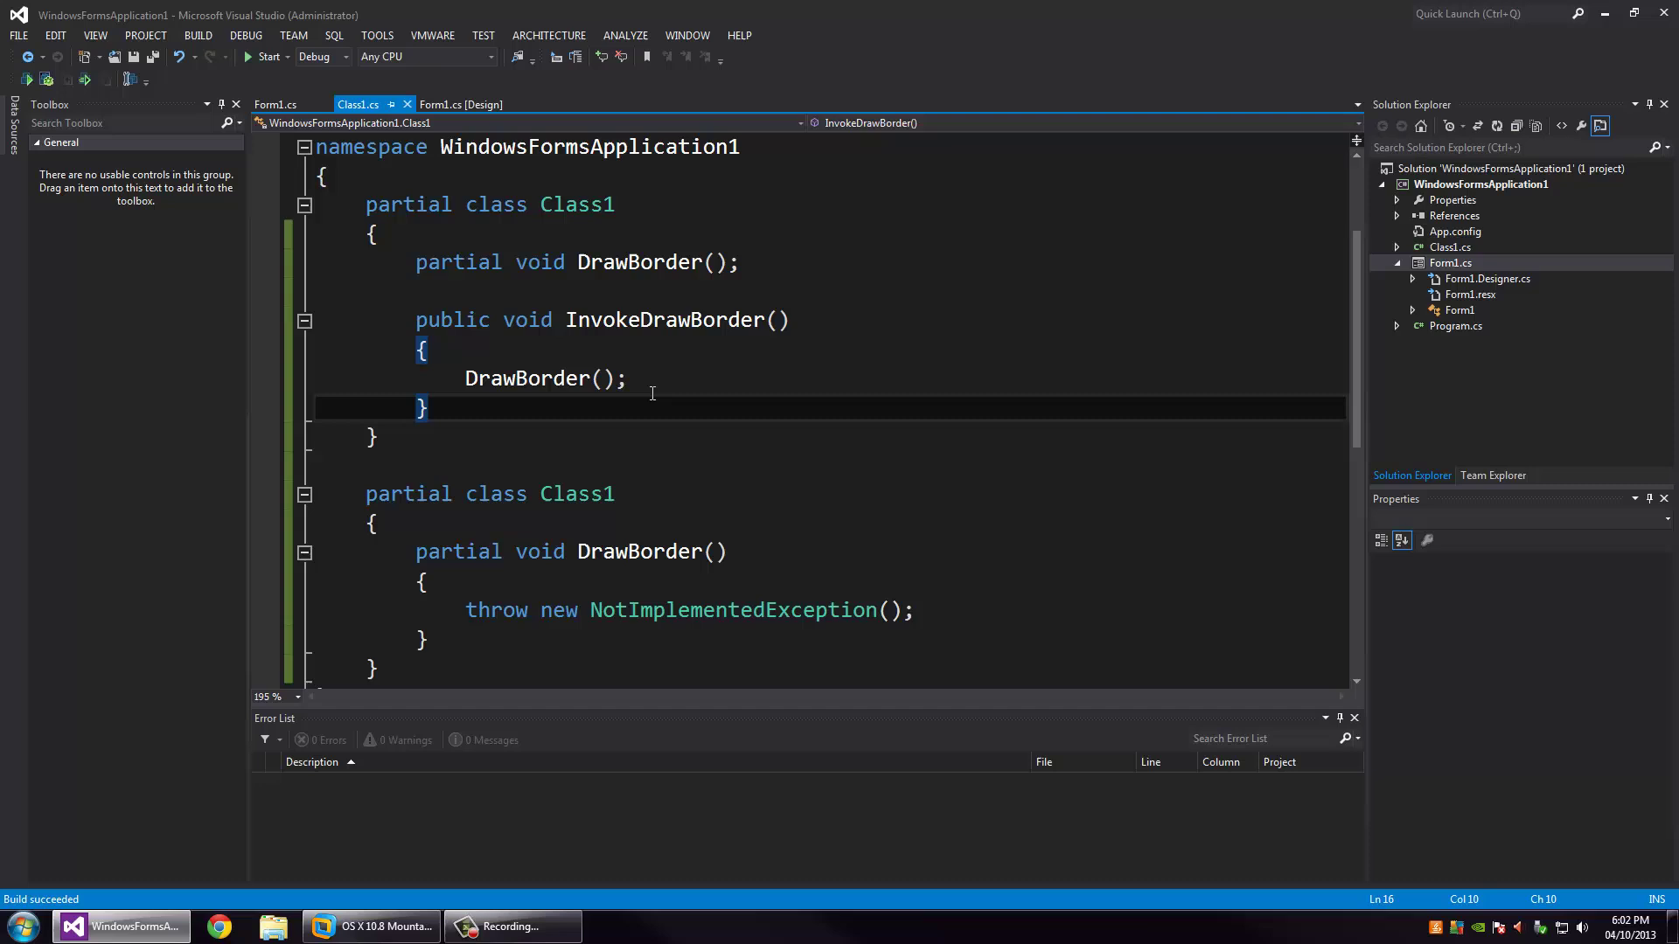
click(473, 638)
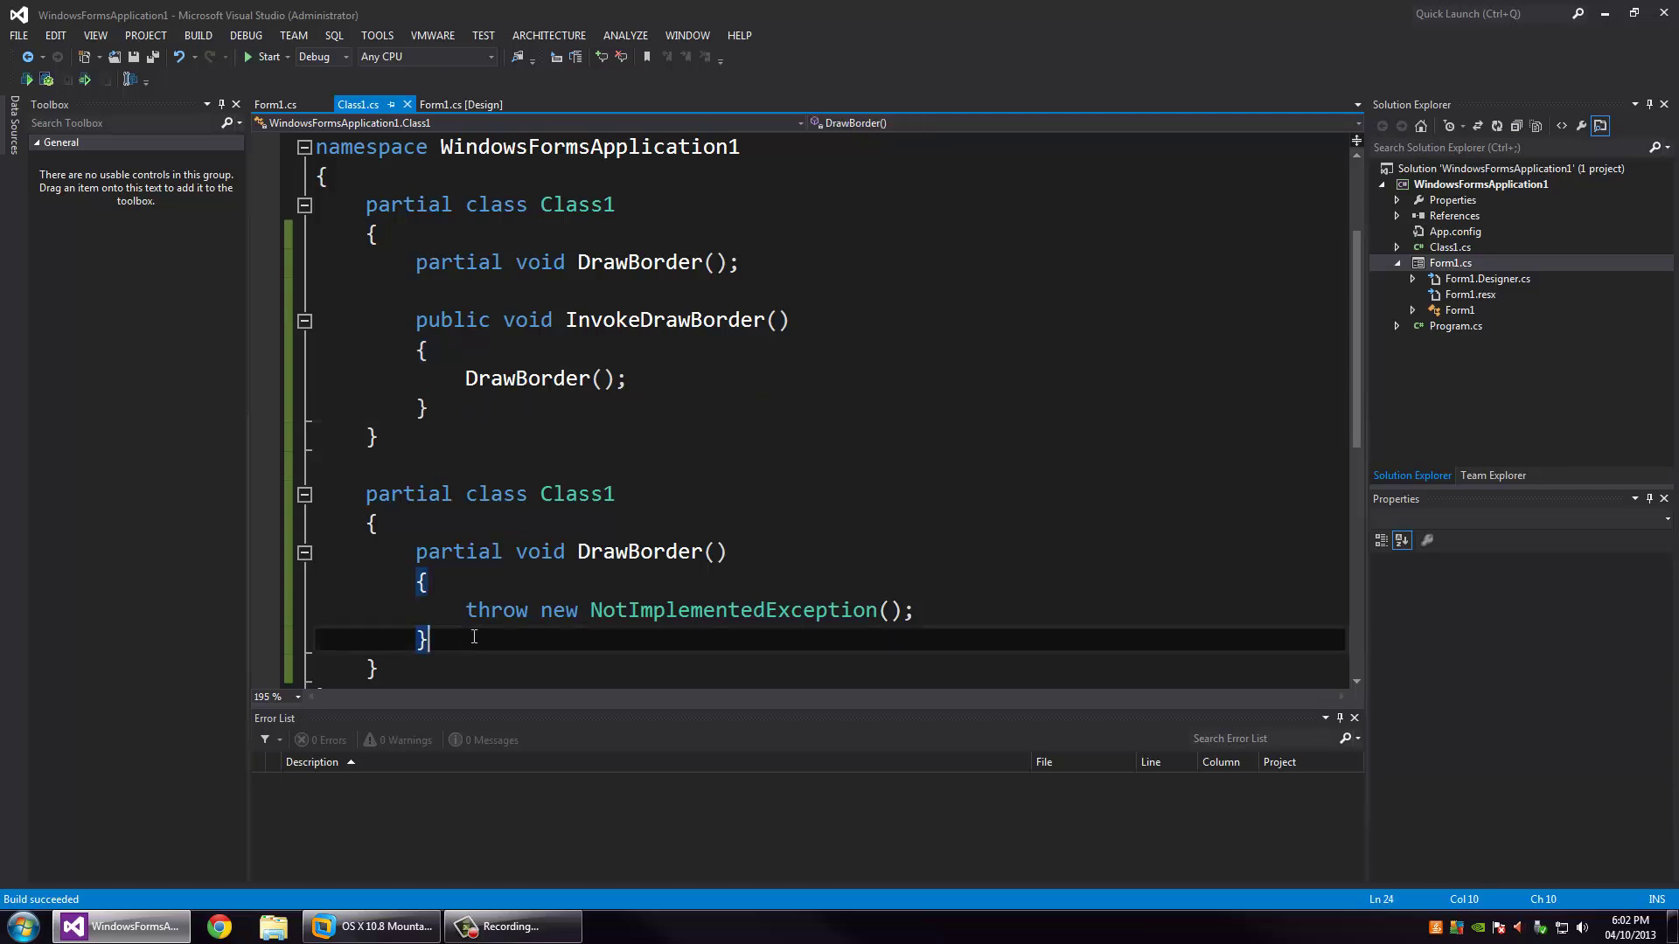
Step: Delete the DrawBorder implementation and move InvokeDrawBorder into the second Class1 part
drag(447, 639, 184, 549)
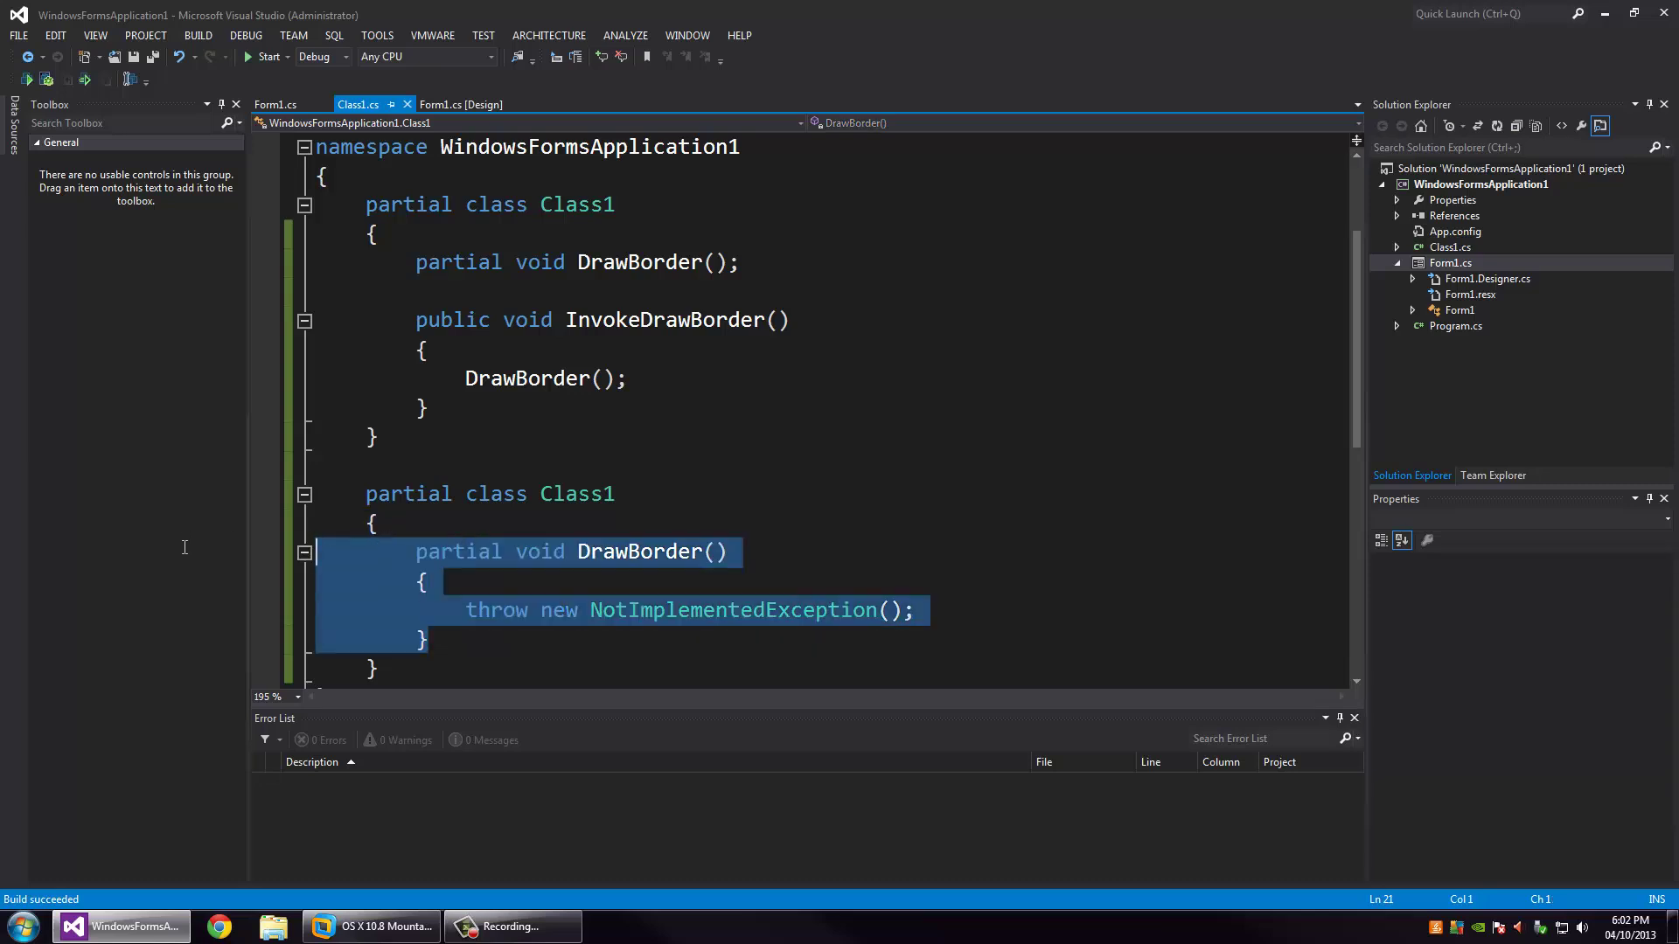
key(BackSpace)
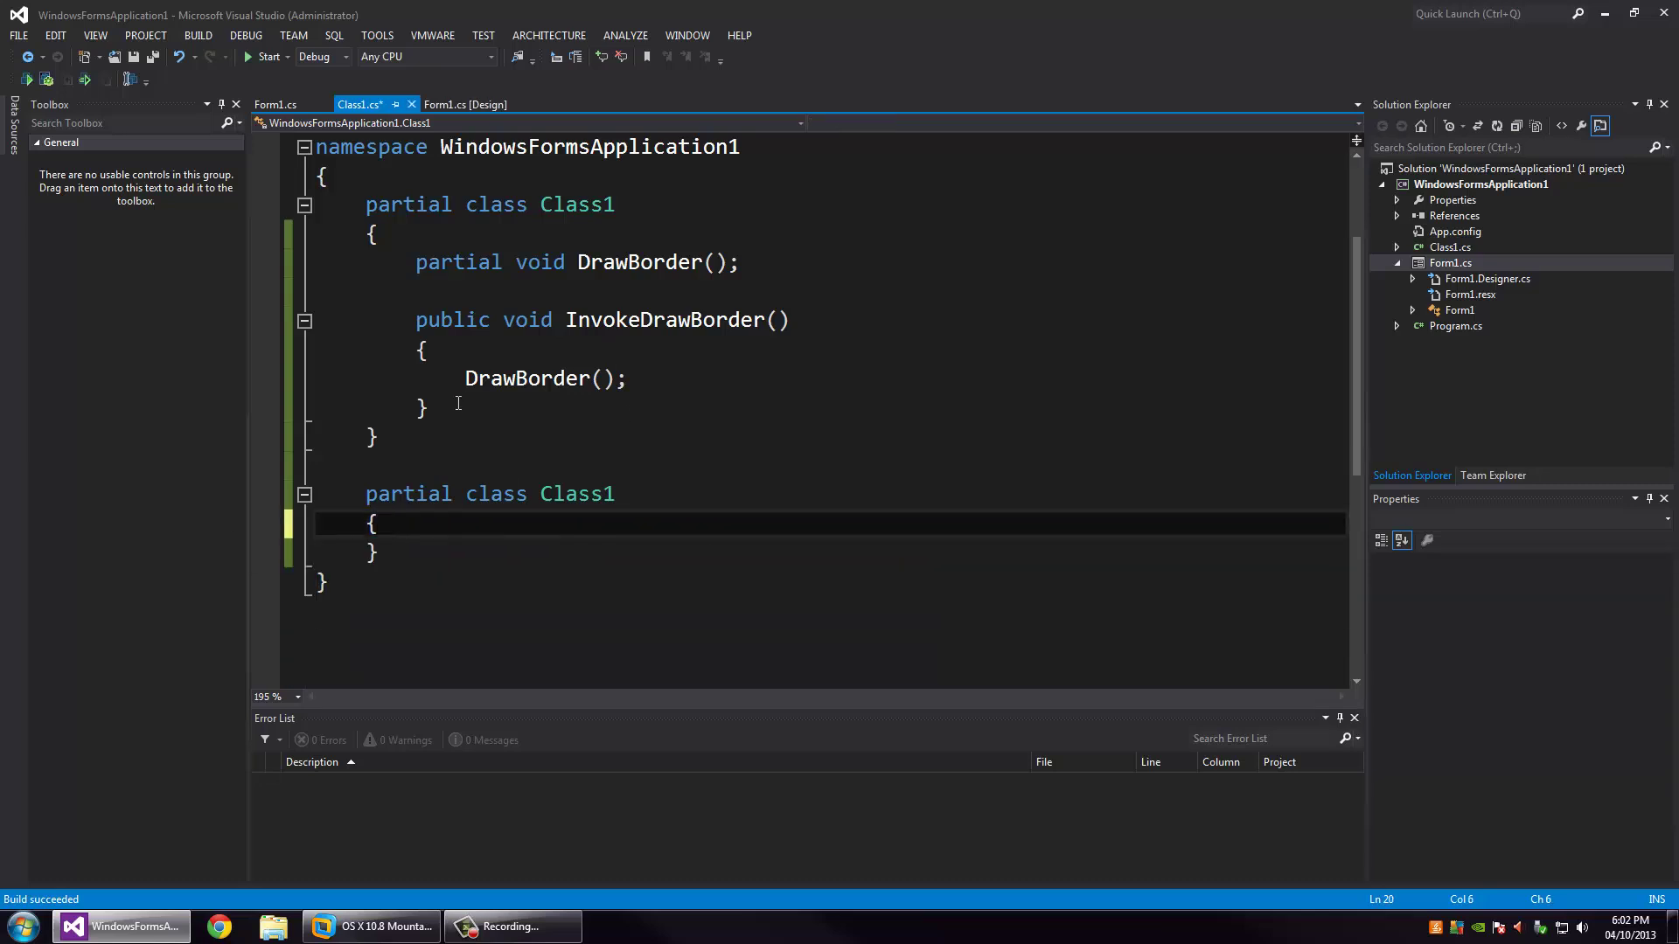
drag(458, 408, 393, 320)
key(ctrl+x)
click(394, 524)
key(Return)
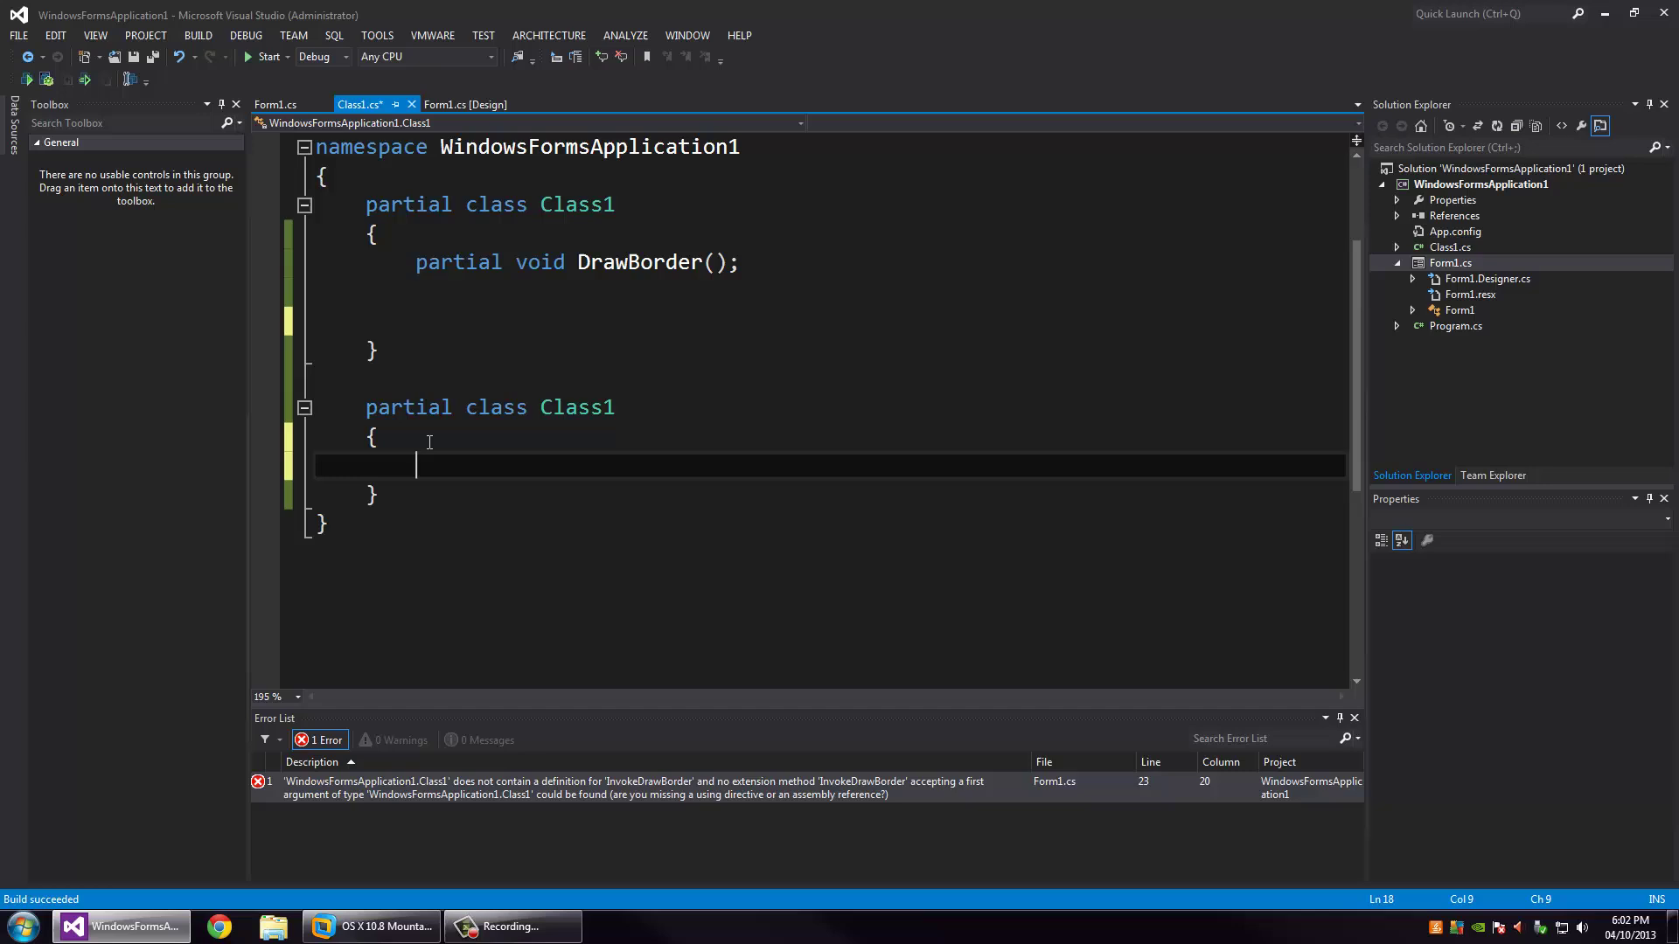
key(ctrl+v)
Step: Remove the empty lines, save Class1.cs, and select the DrawBorder call in InvokeDrawBorder
drag(432, 322, 242, 296)
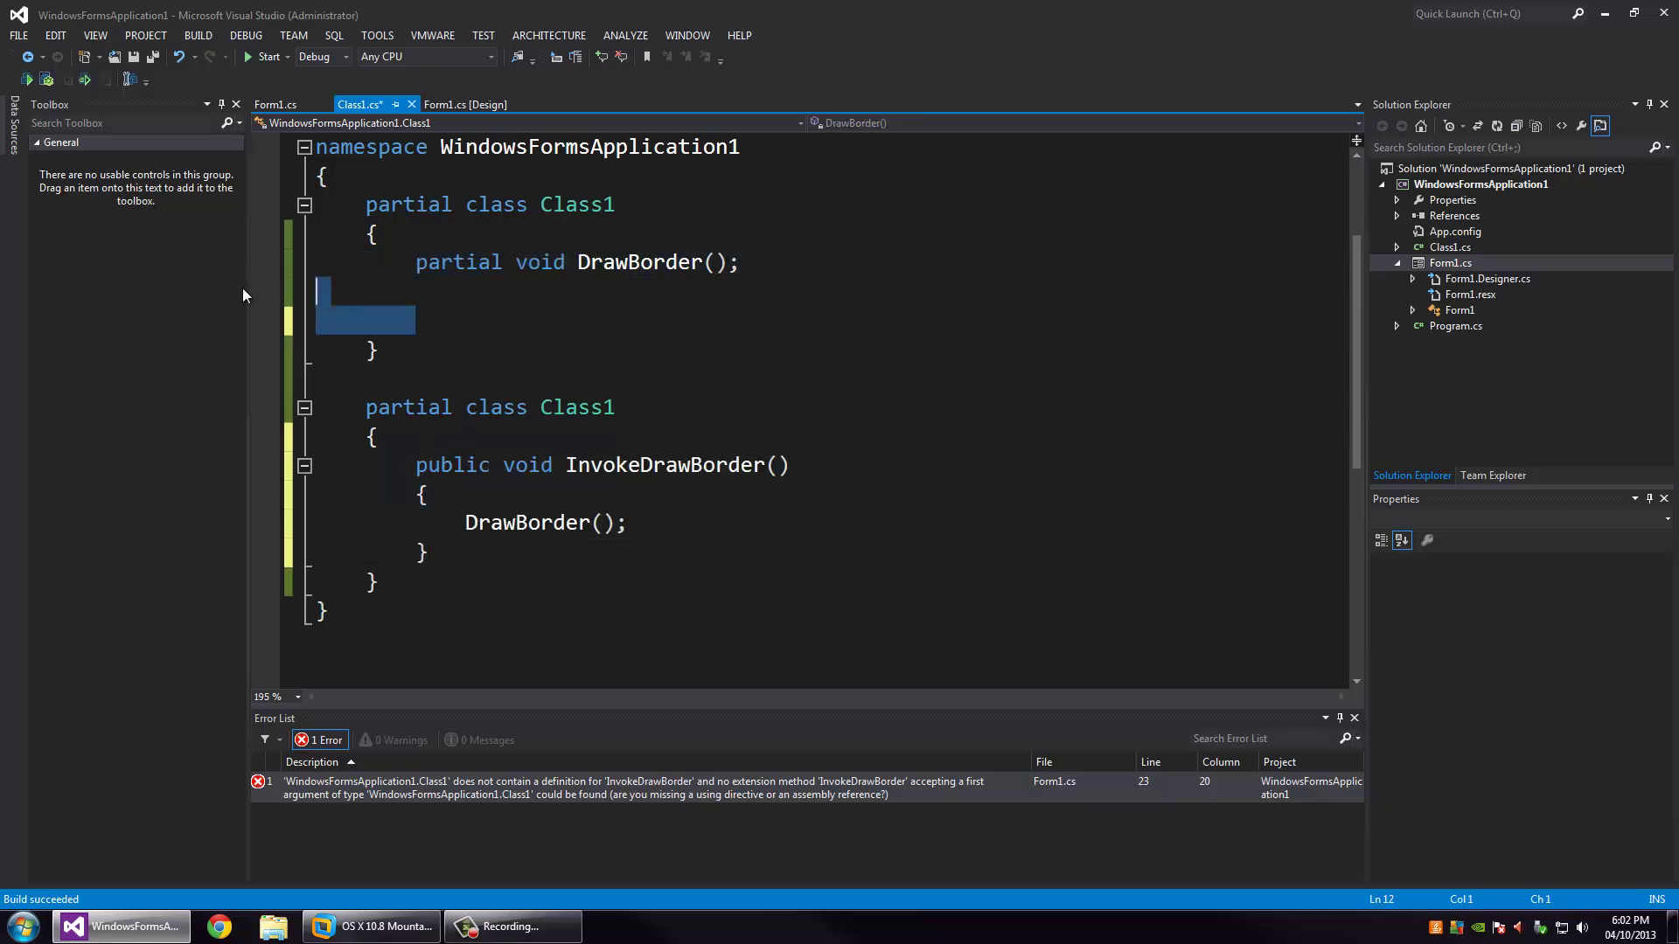
key(BackSpace)
key(ctrl+s)
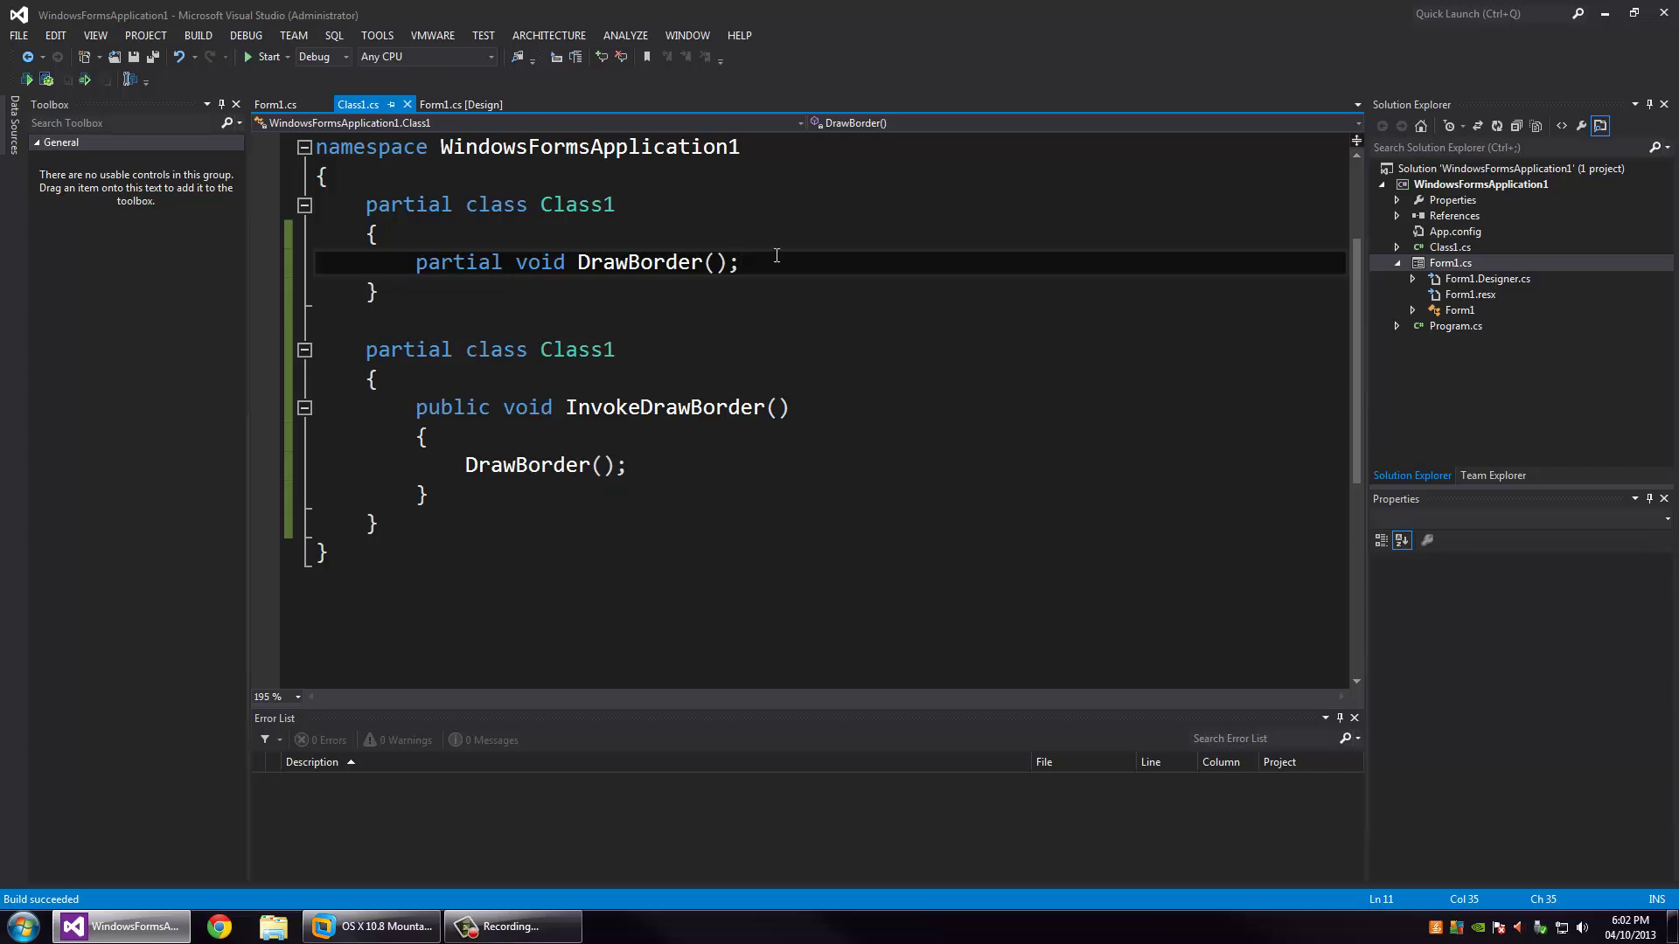
drag(775, 261, 414, 264)
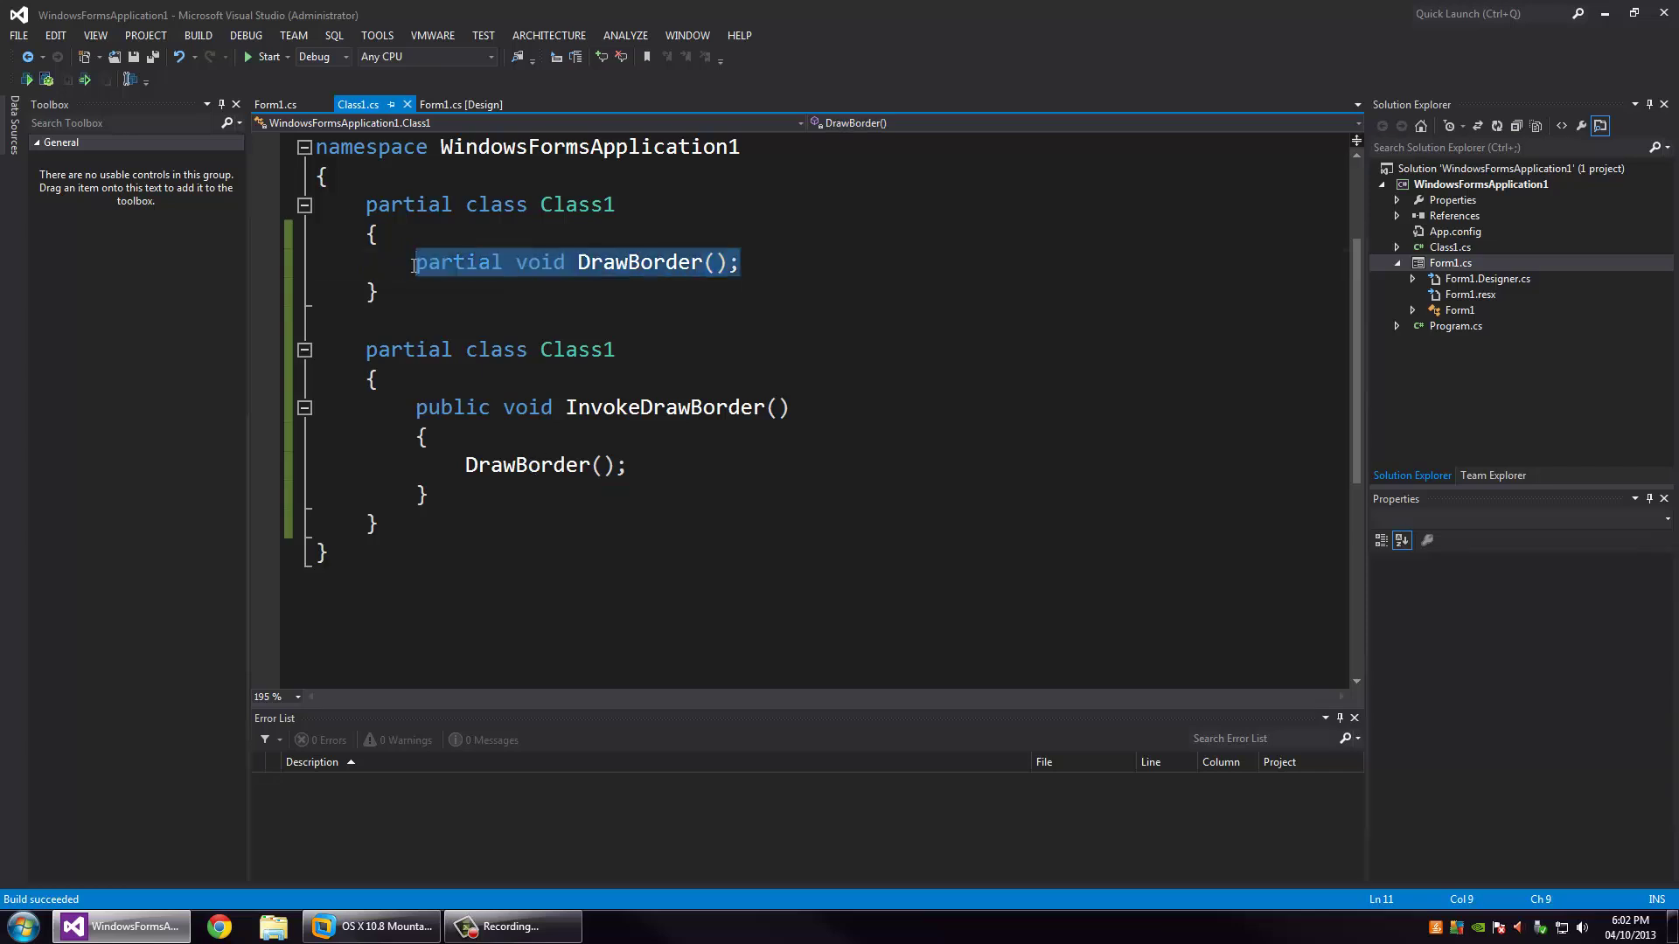
click(630, 467)
drag(630, 467, 466, 465)
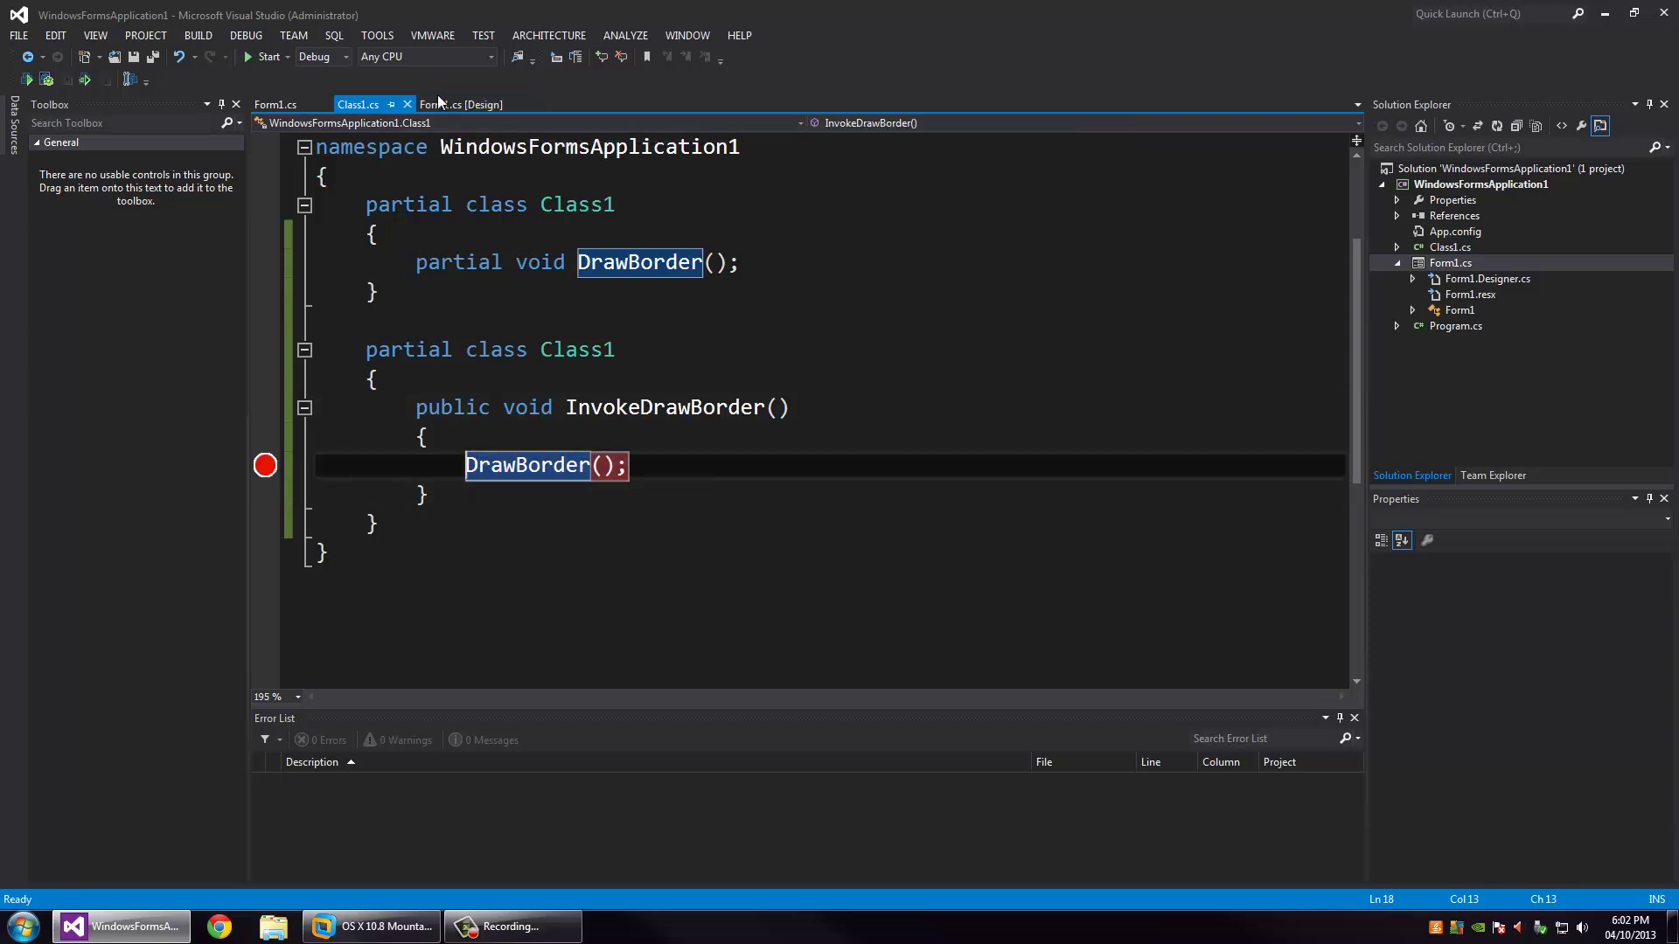
Step: Review Form1's button1_Click, which creates a Class1 and calls InvokeDrawBorder, then return to Class1.cs
click(275, 104)
click(736, 410)
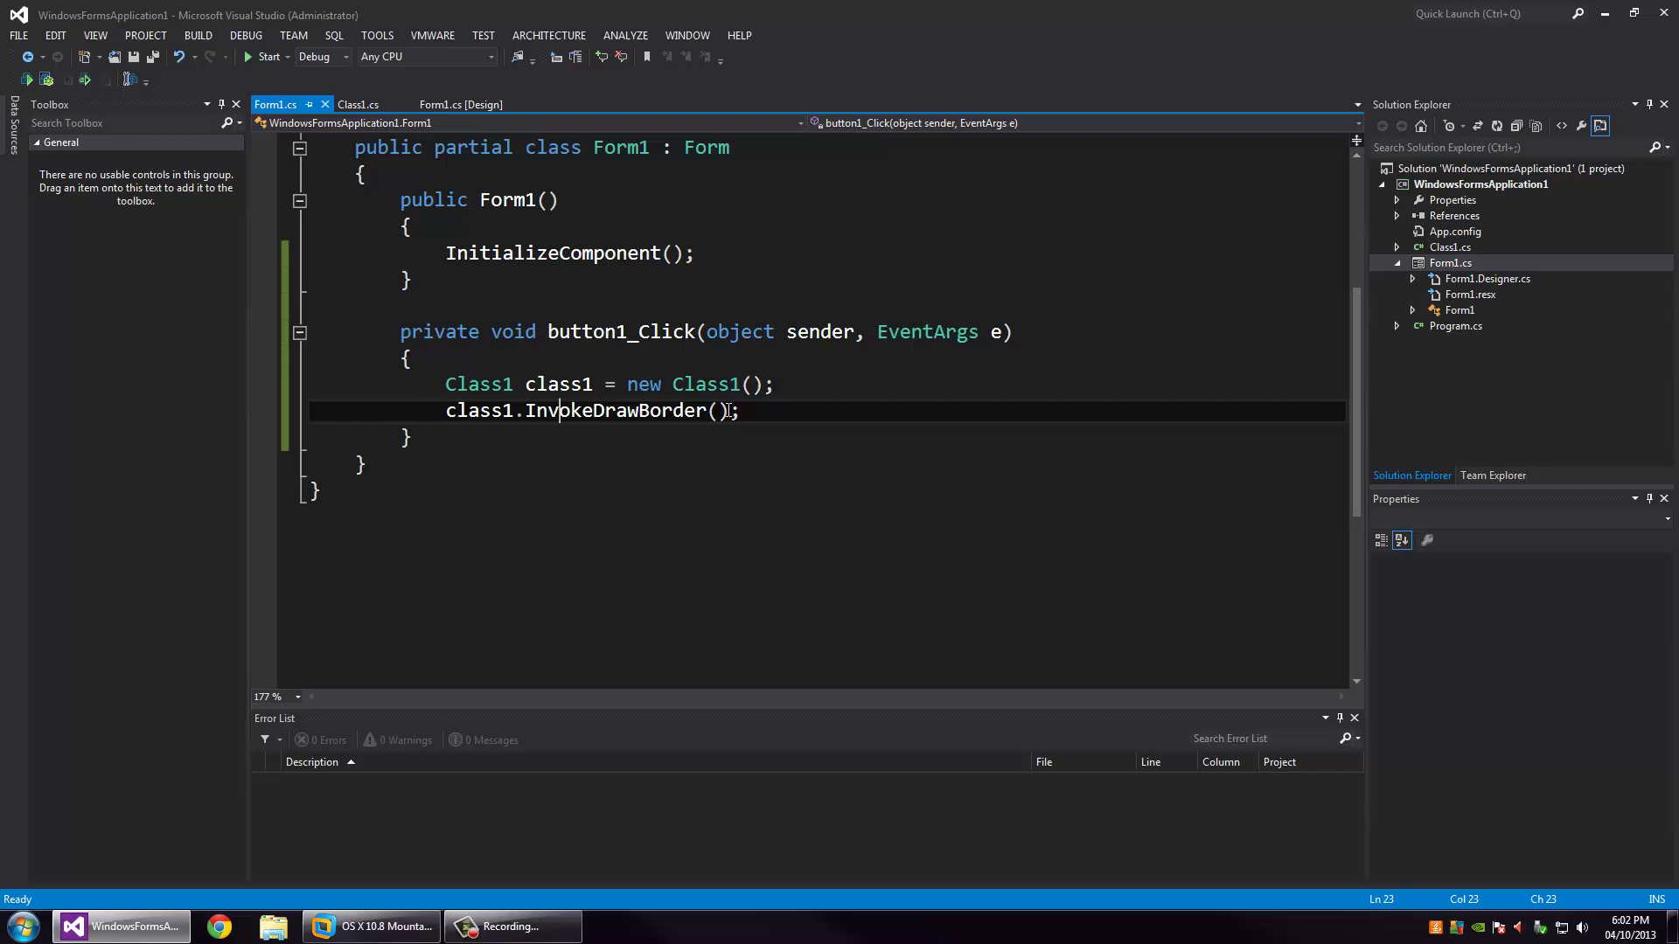
double_click(611, 411)
drag(777, 385, 447, 384)
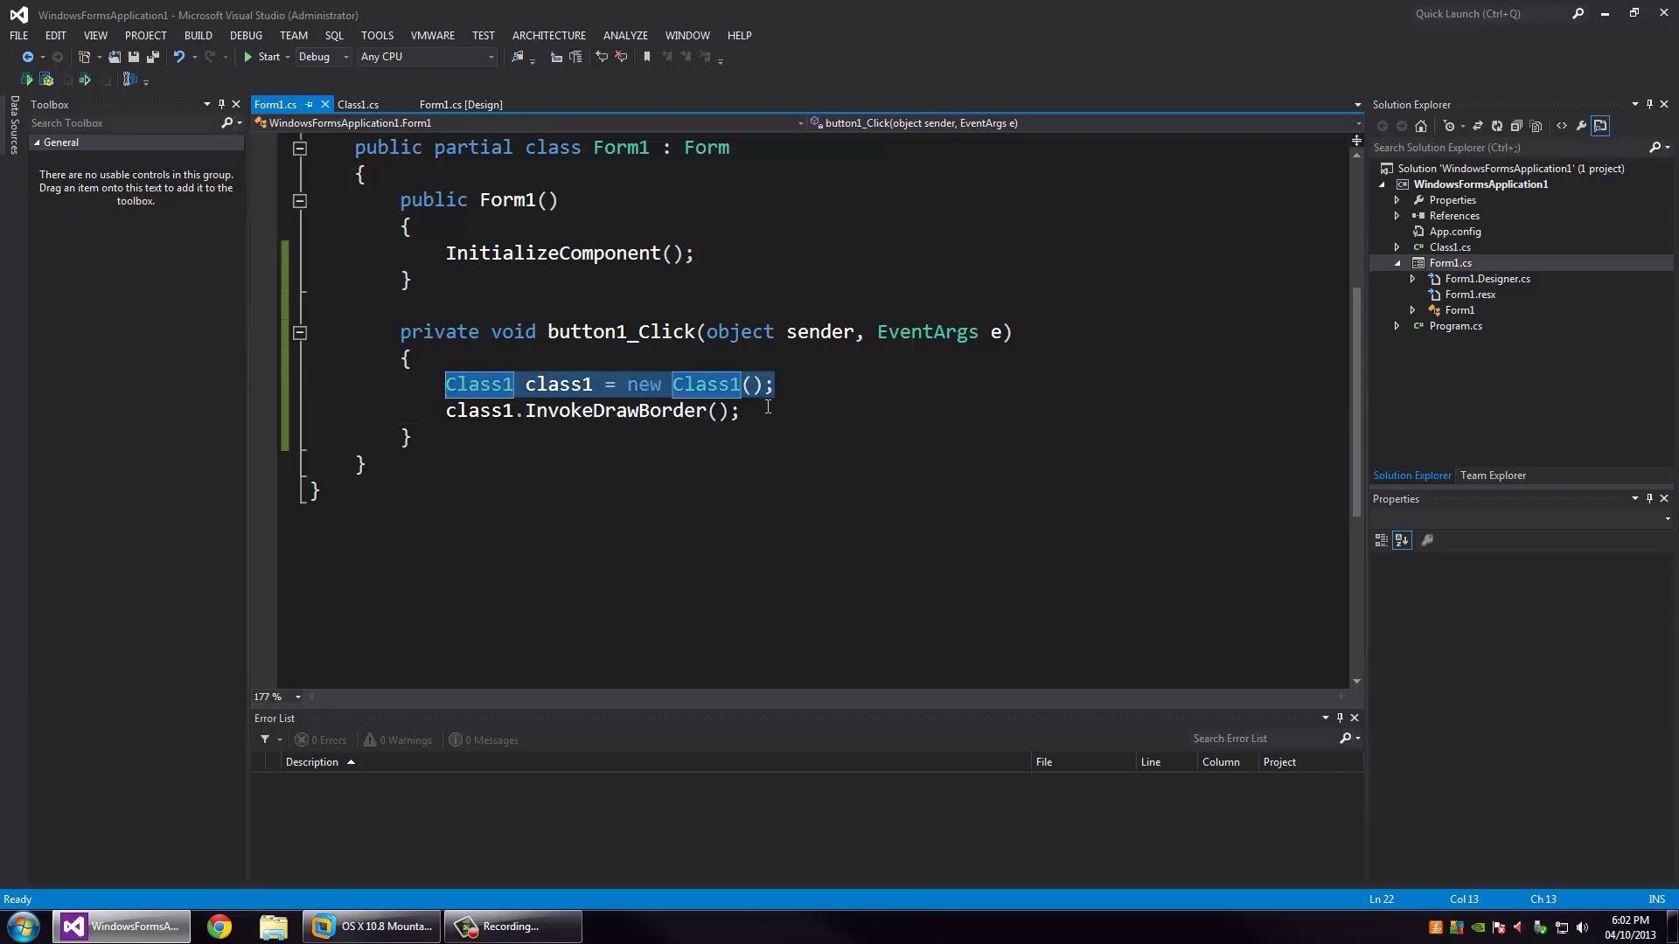
drag(743, 410, 447, 411)
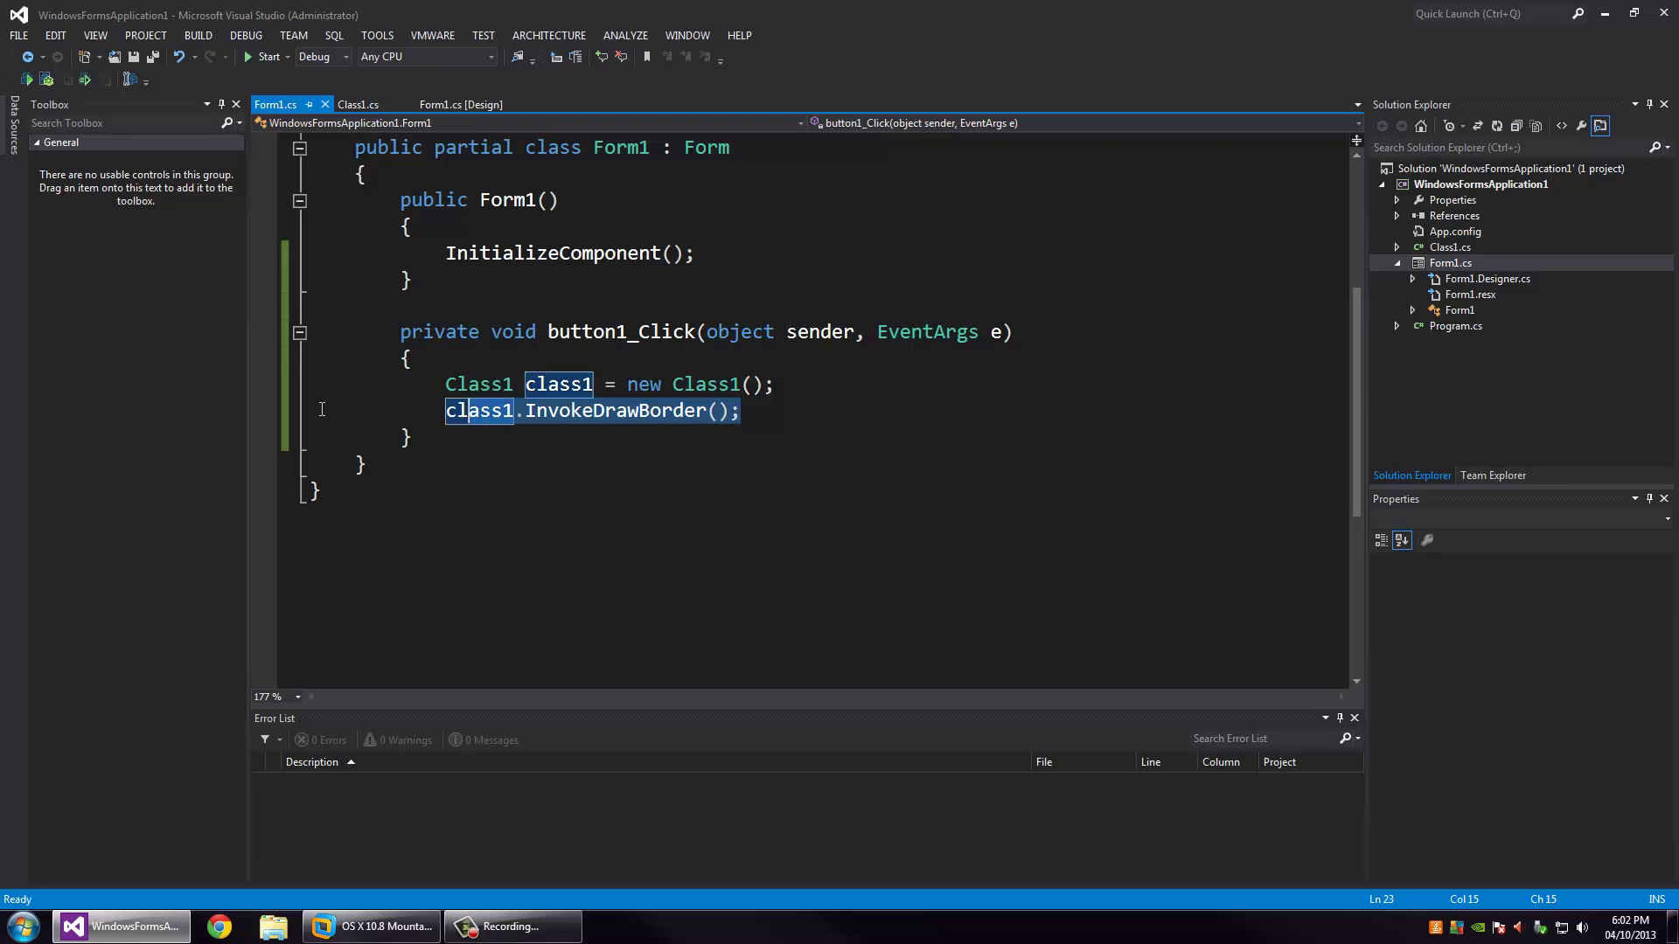
click(261, 414)
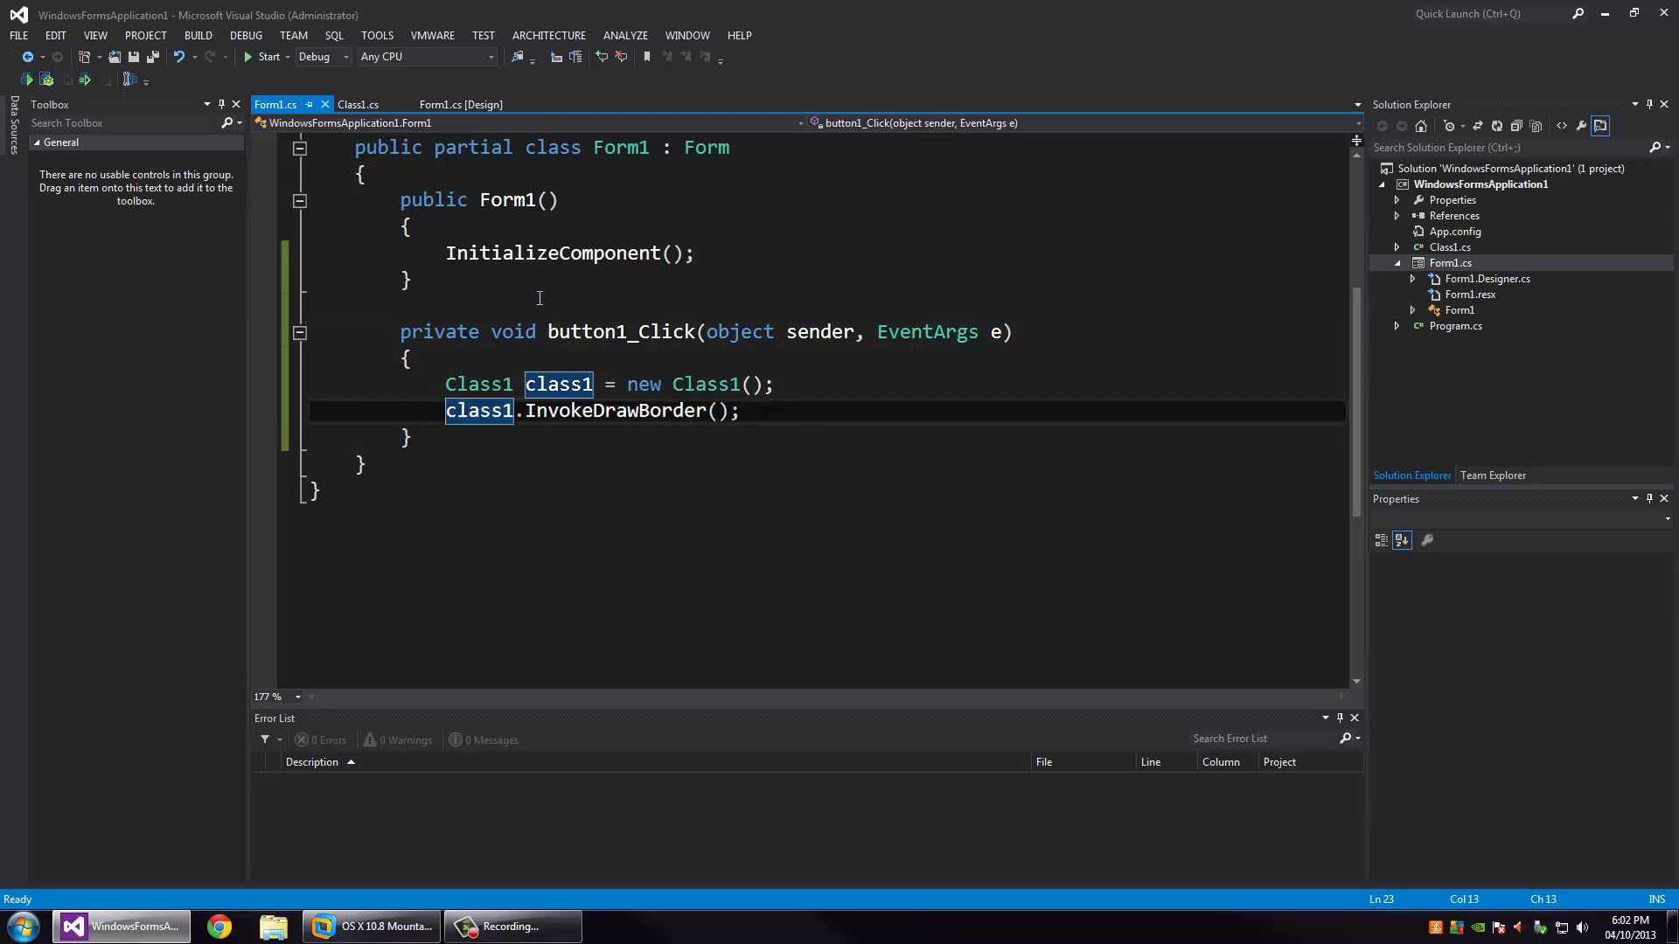
click(357, 104)
mouse_move(528, 466)
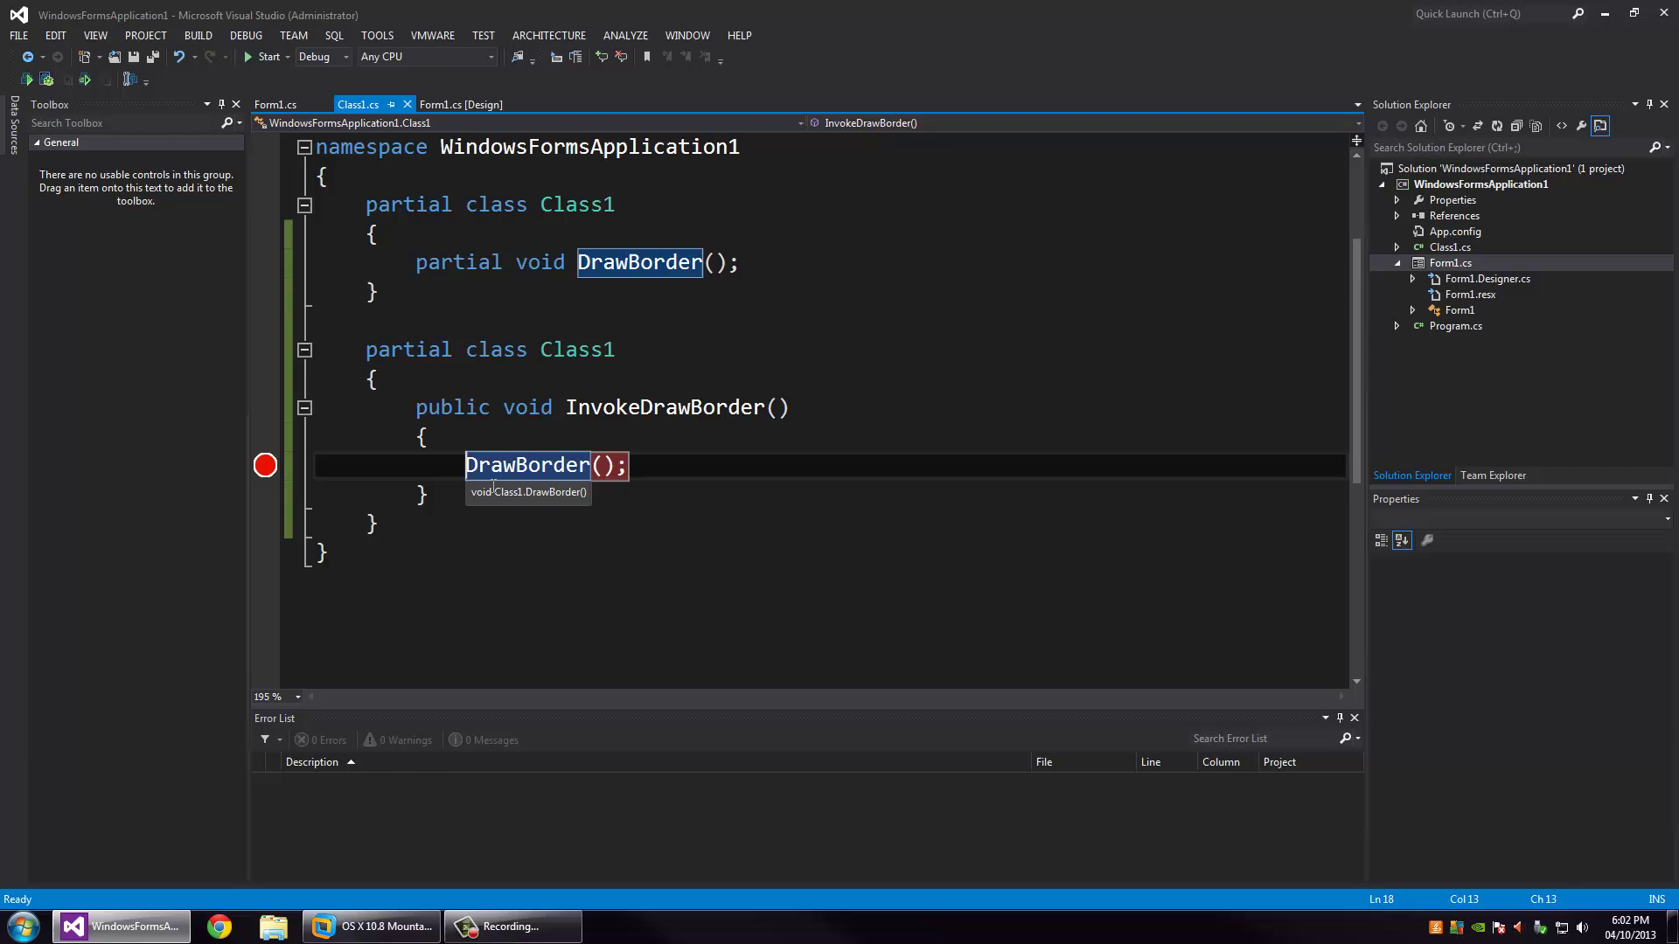
Step: Start debugging, click button1, and set a breakpoint on InvokeDrawBorder's opening brace
key(F5)
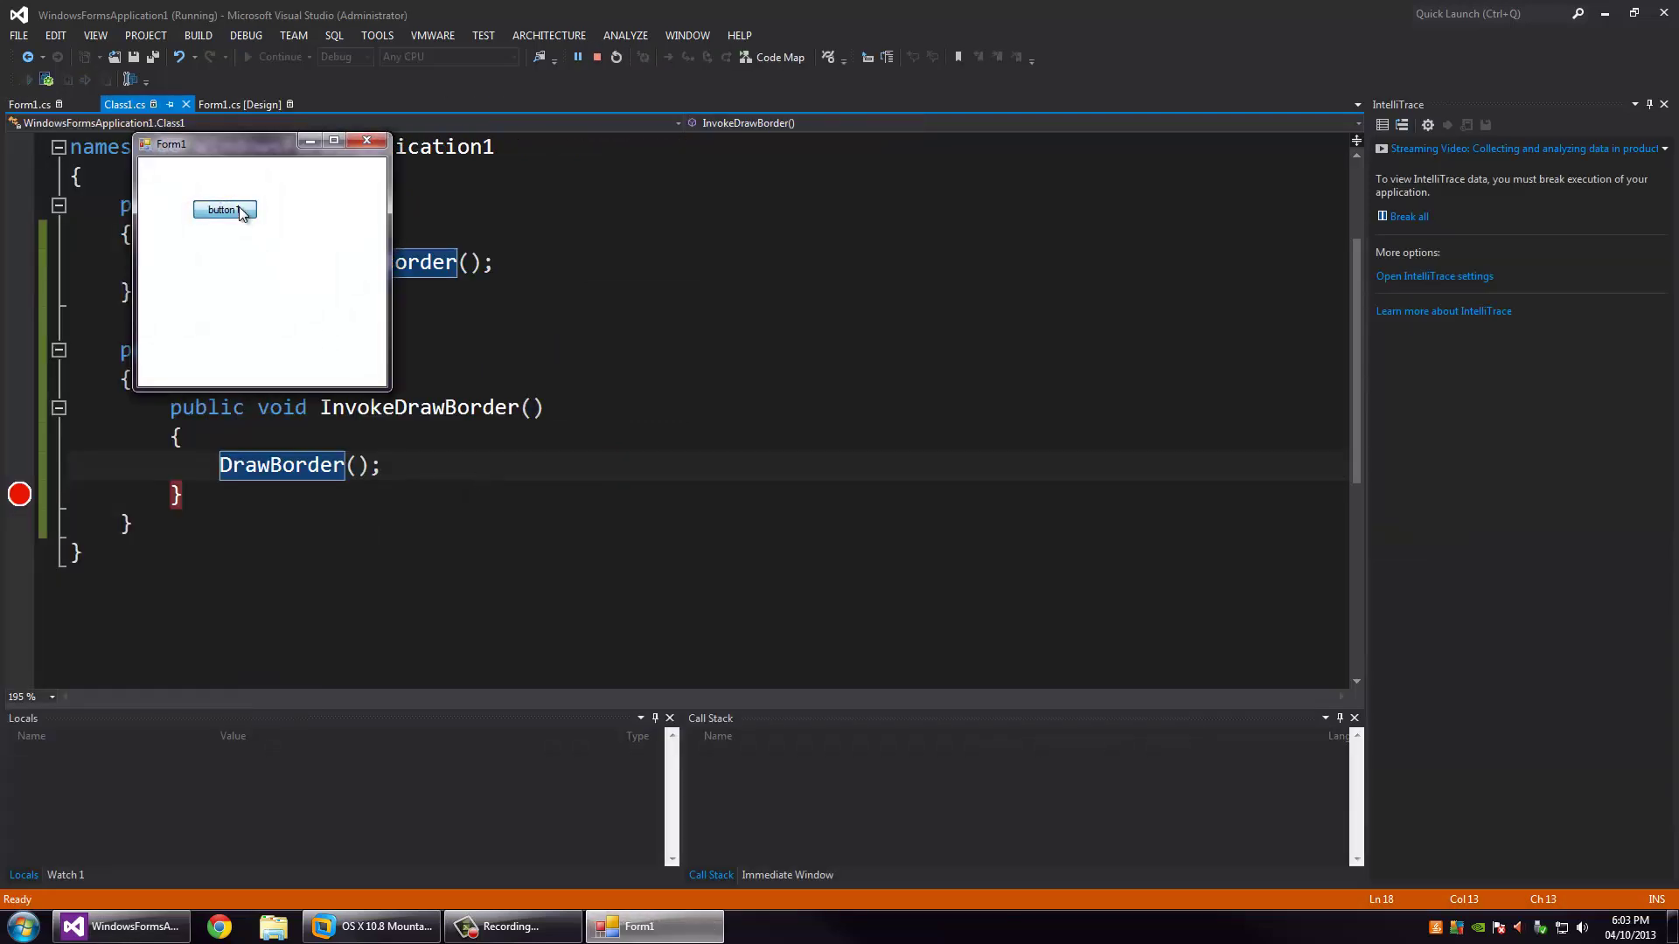
click(224, 216)
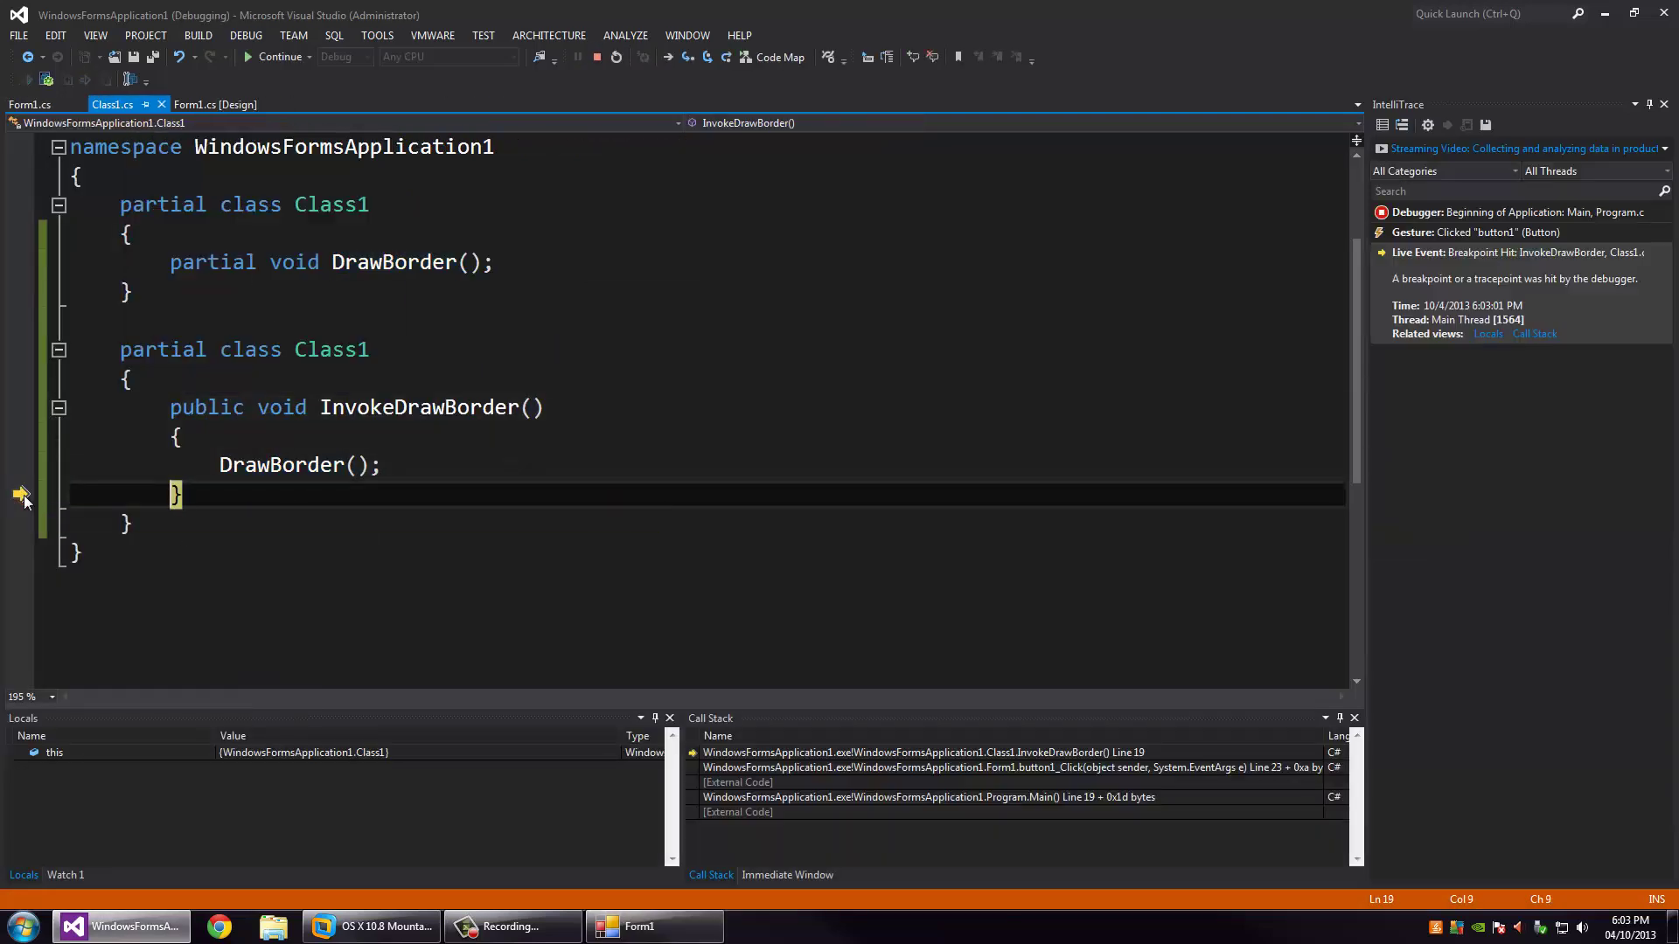
click(18, 436)
key(F5)
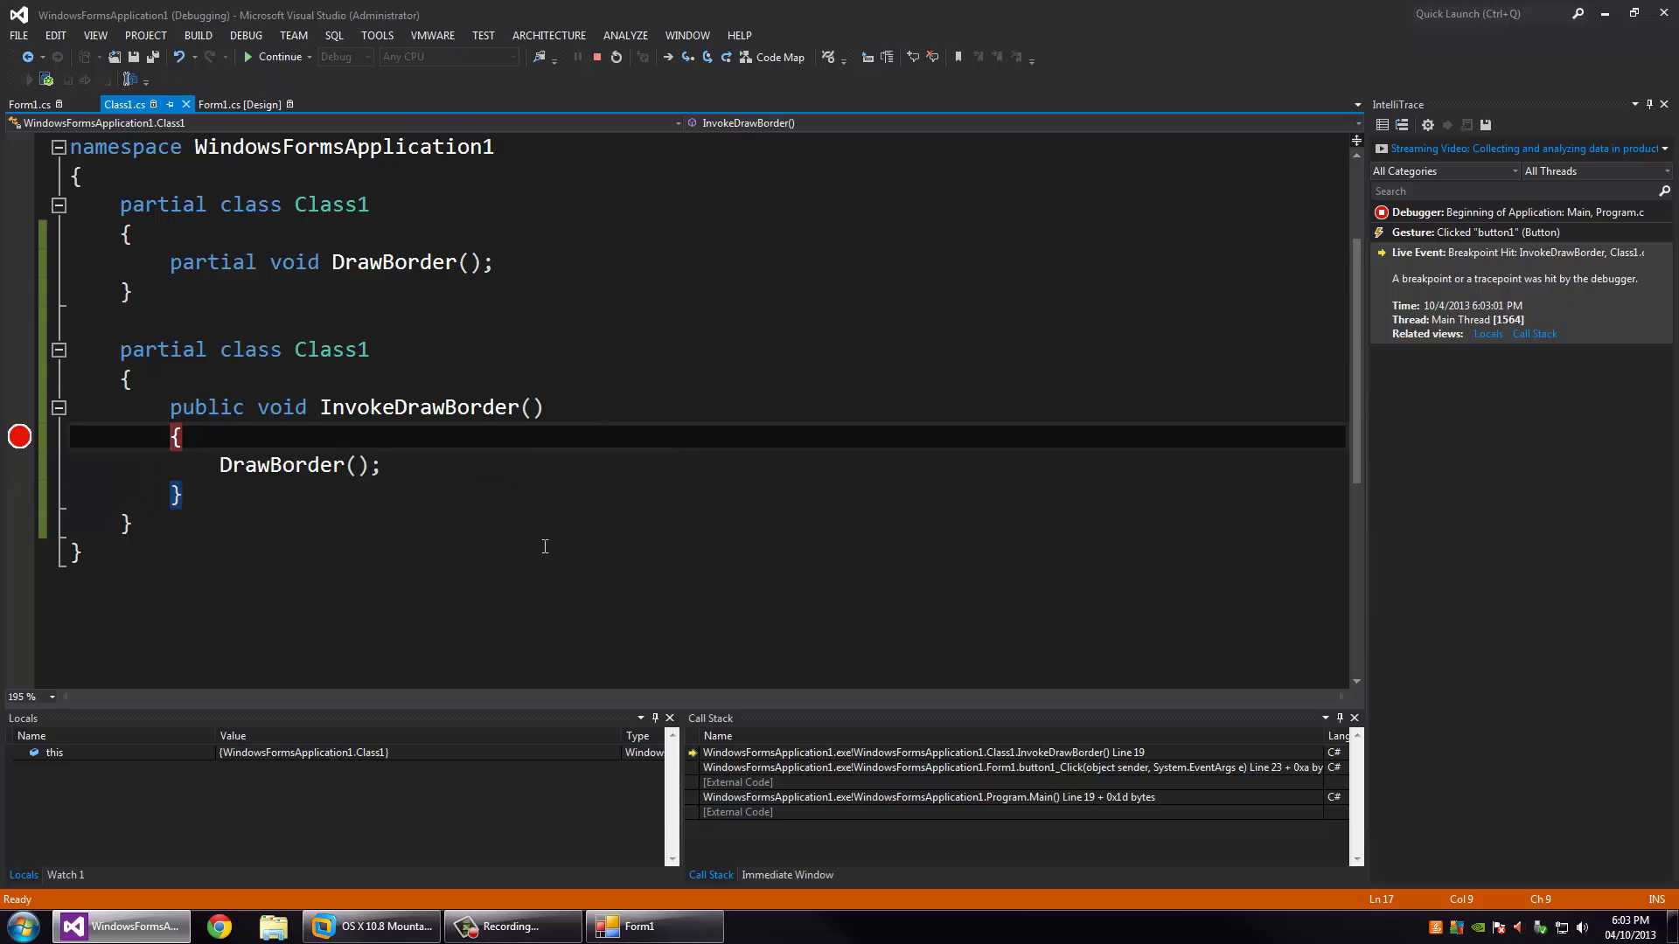
Step: Click button1 again, step over the skipped DrawBorder call, remove the breakpoint, and resume
click(651, 927)
click(224, 210)
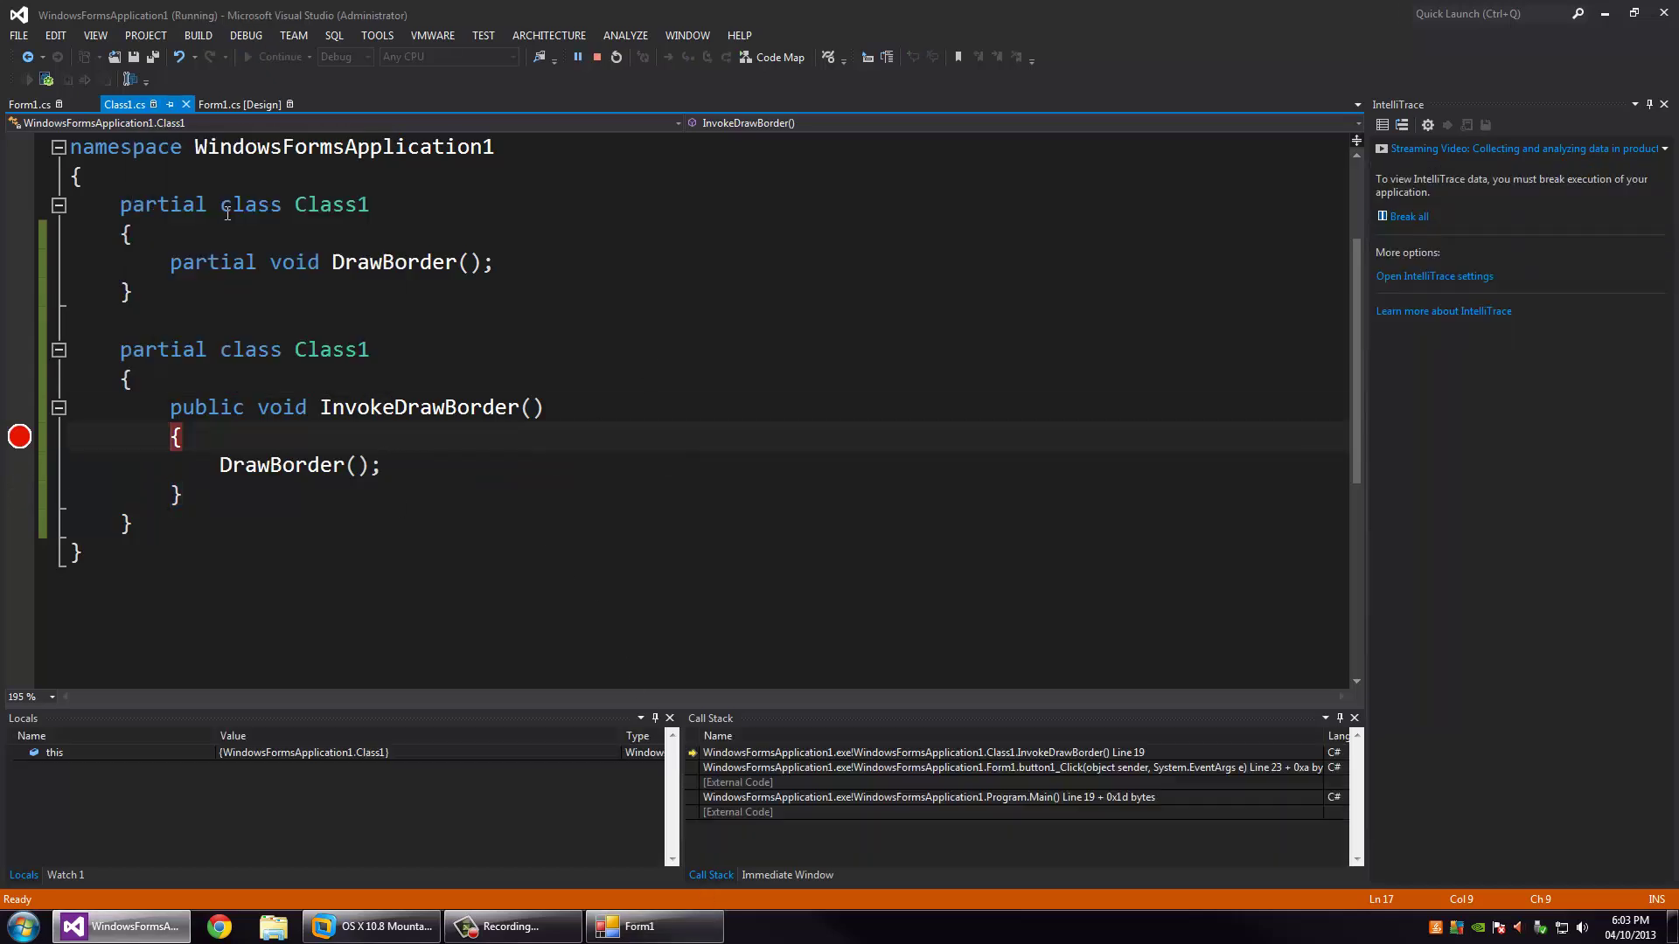
click(693, 56)
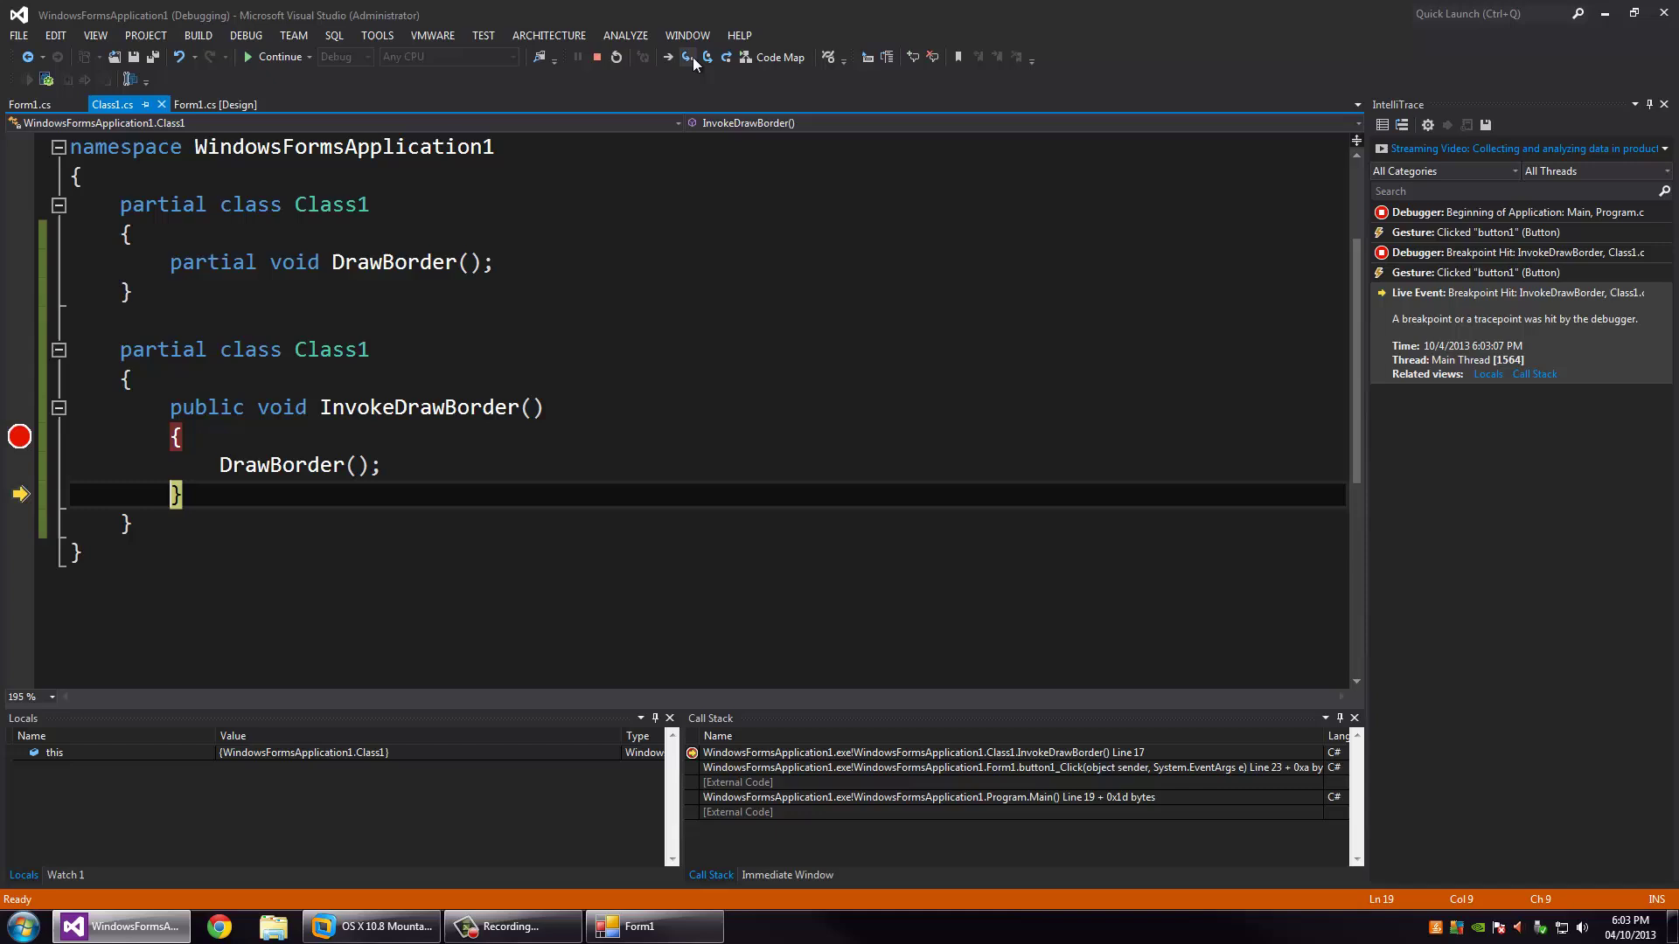
click(20, 436)
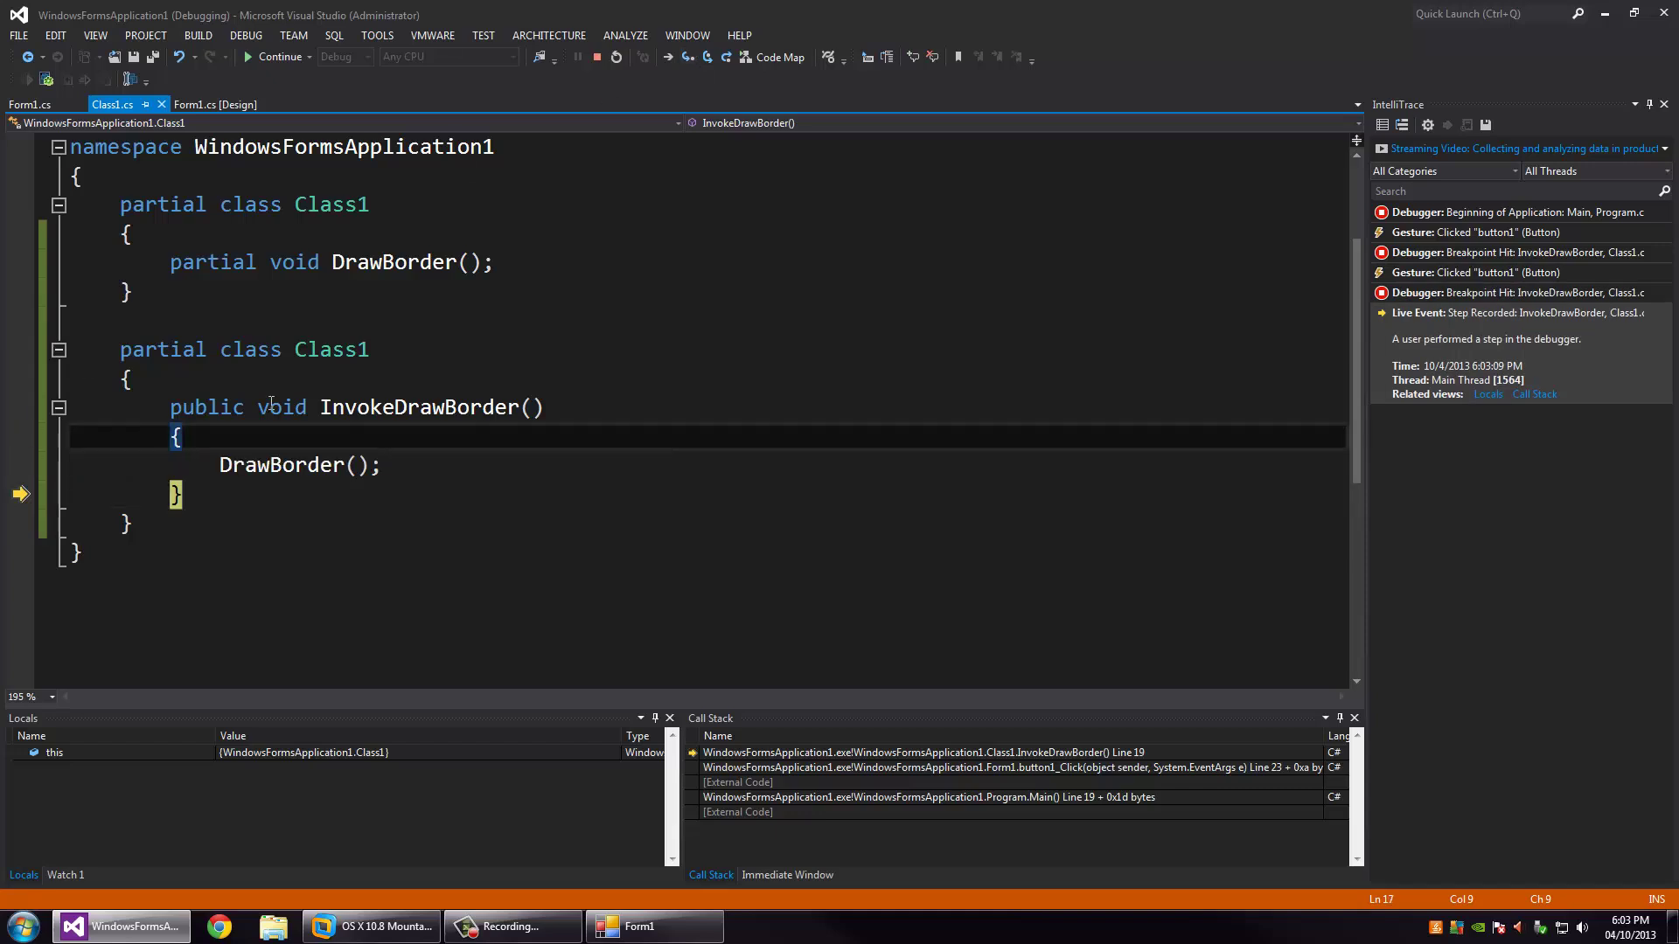
click(421, 377)
key(F5)
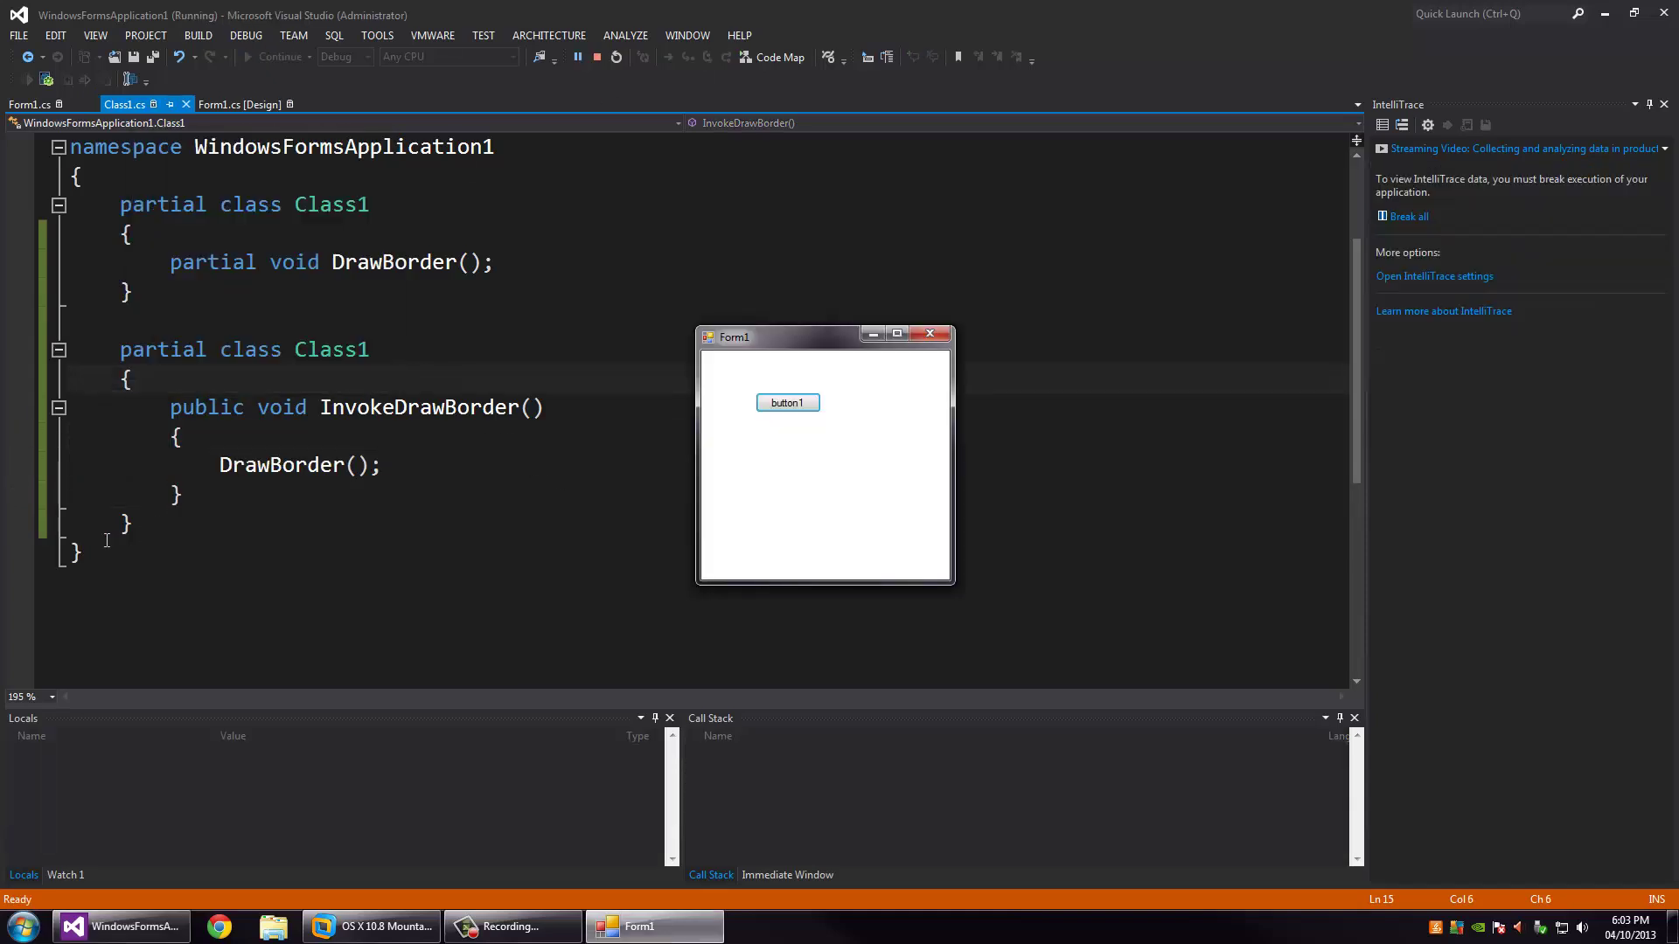